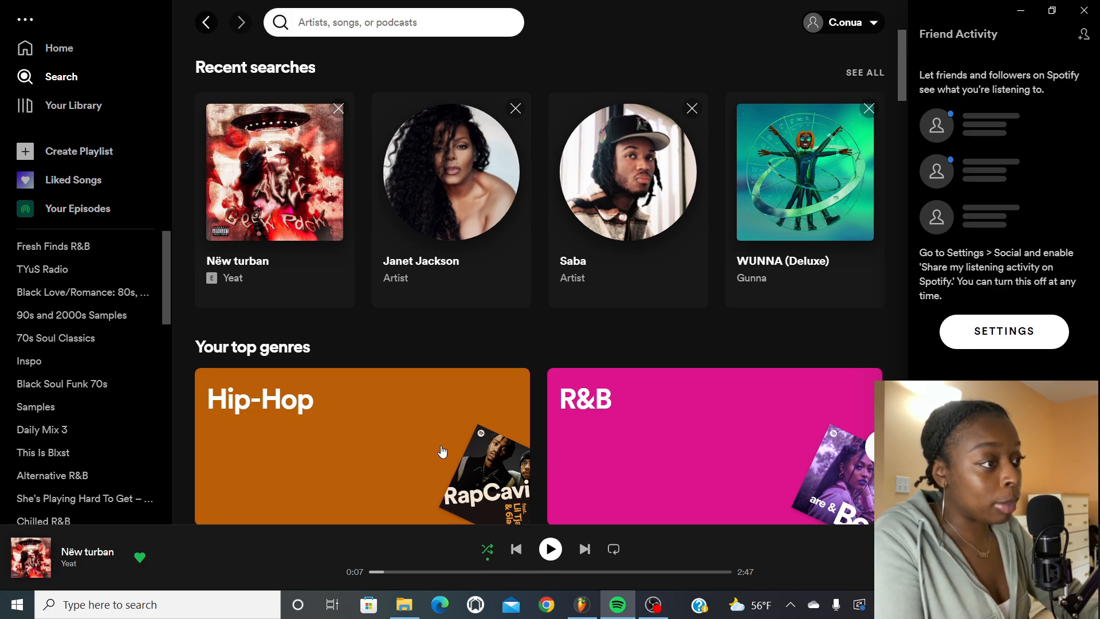
Step: Search Spotify for "90s R&B" and show all matching playlists
left_click(335, 23)
type("90s R&B")
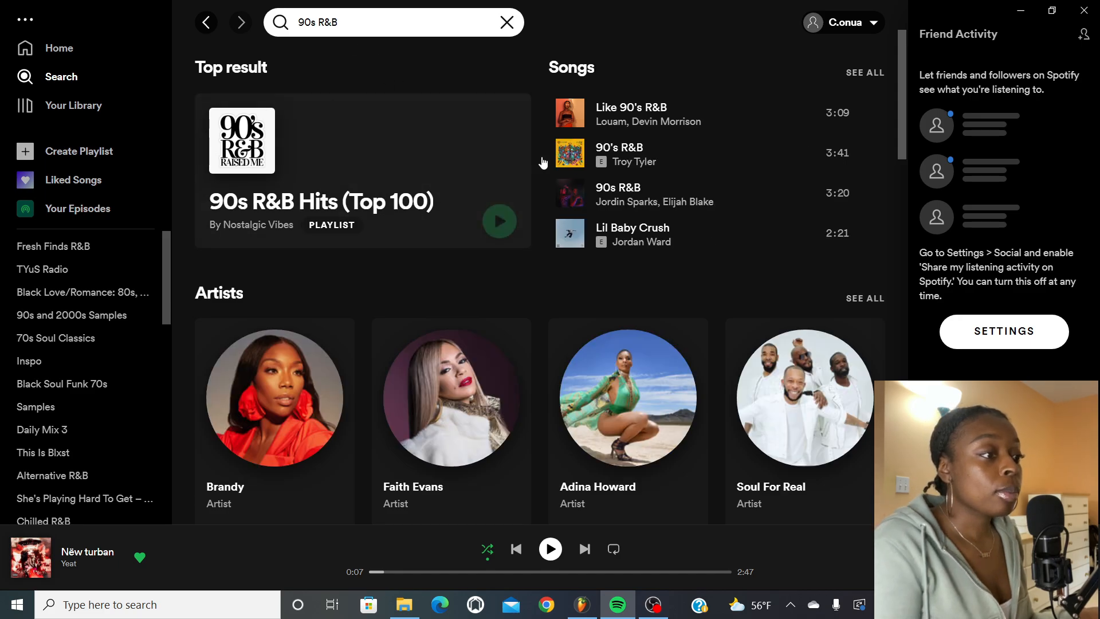
scroll(646, 216, "down", 4)
scroll(646, 216, "down", 6)
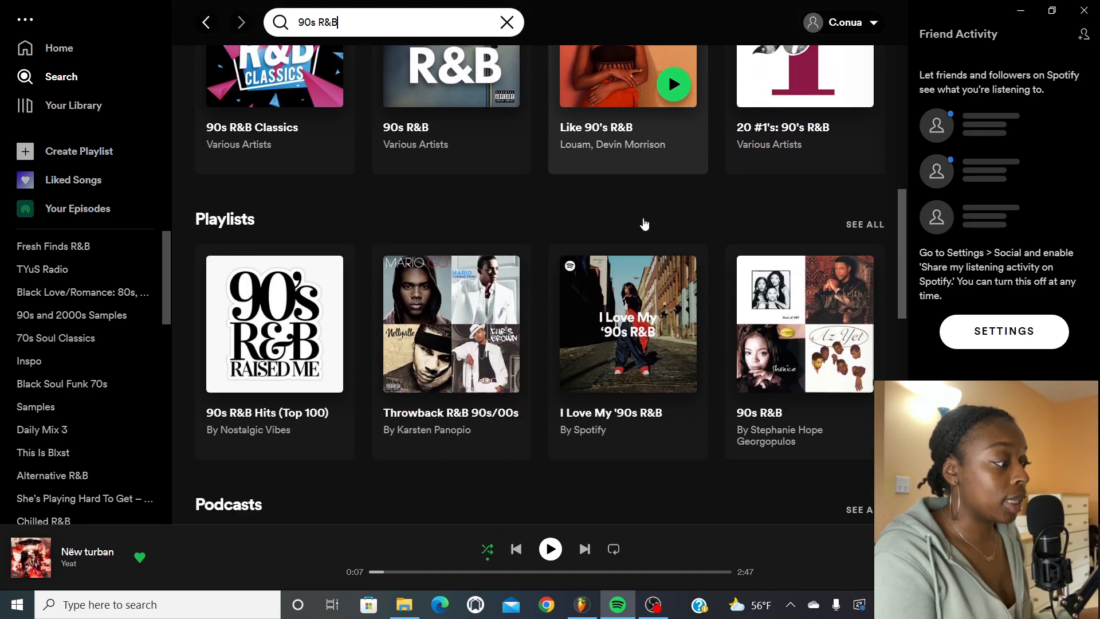
left_click(866, 225)
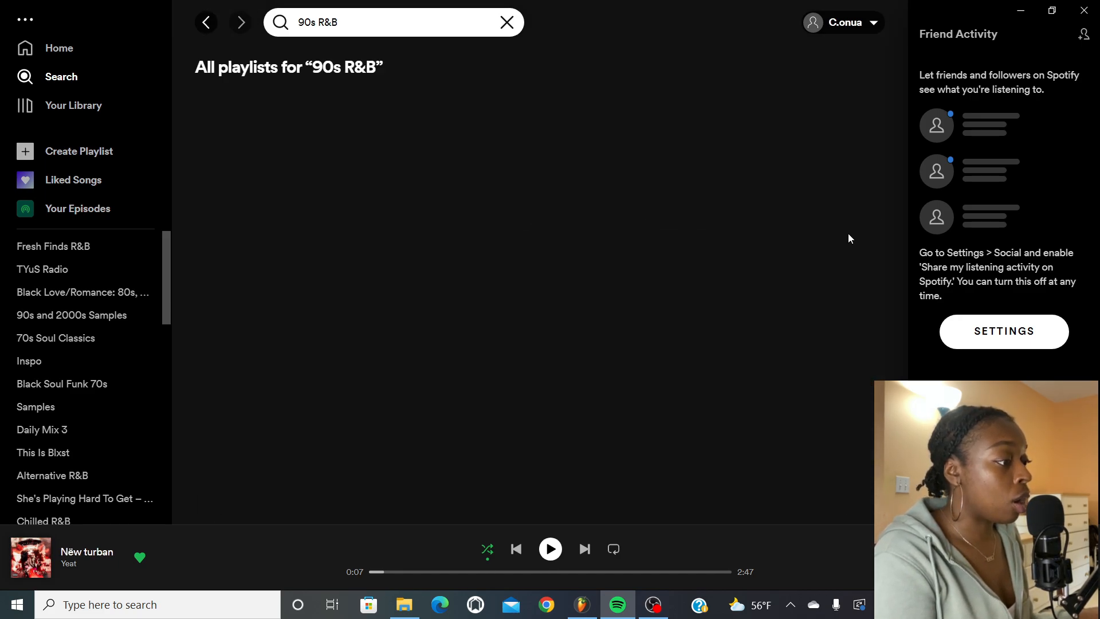
Step: Browse the playlist results and open the "90's slow jams 90s r&b" playlist
scroll(412, 216, "down", 1)
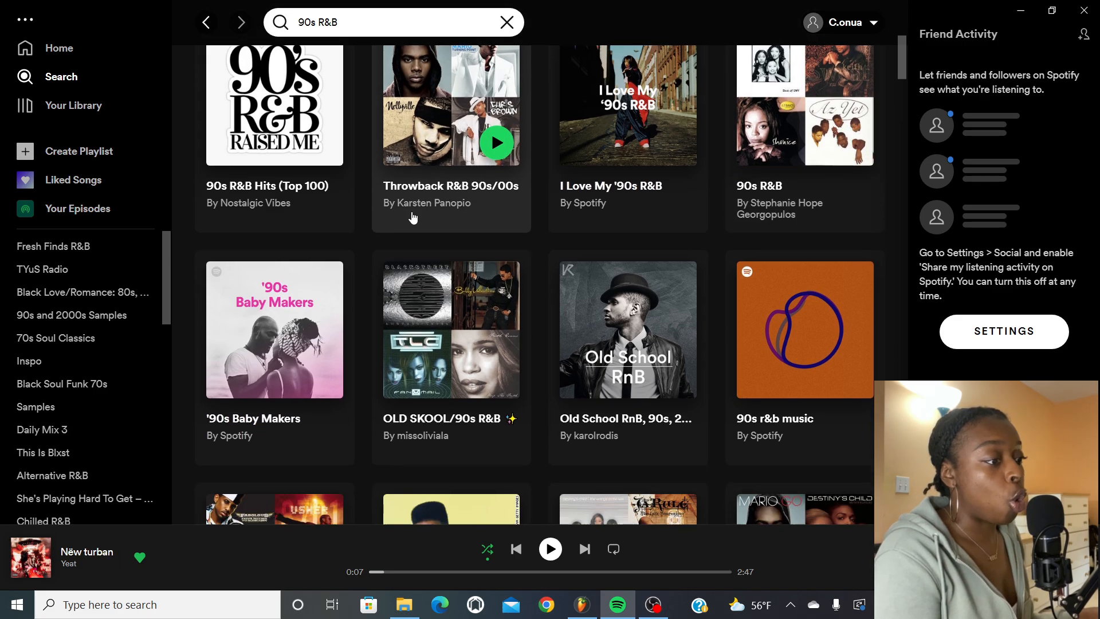
scroll(413, 221, "down", 3)
scroll(482, 247, "down", 1)
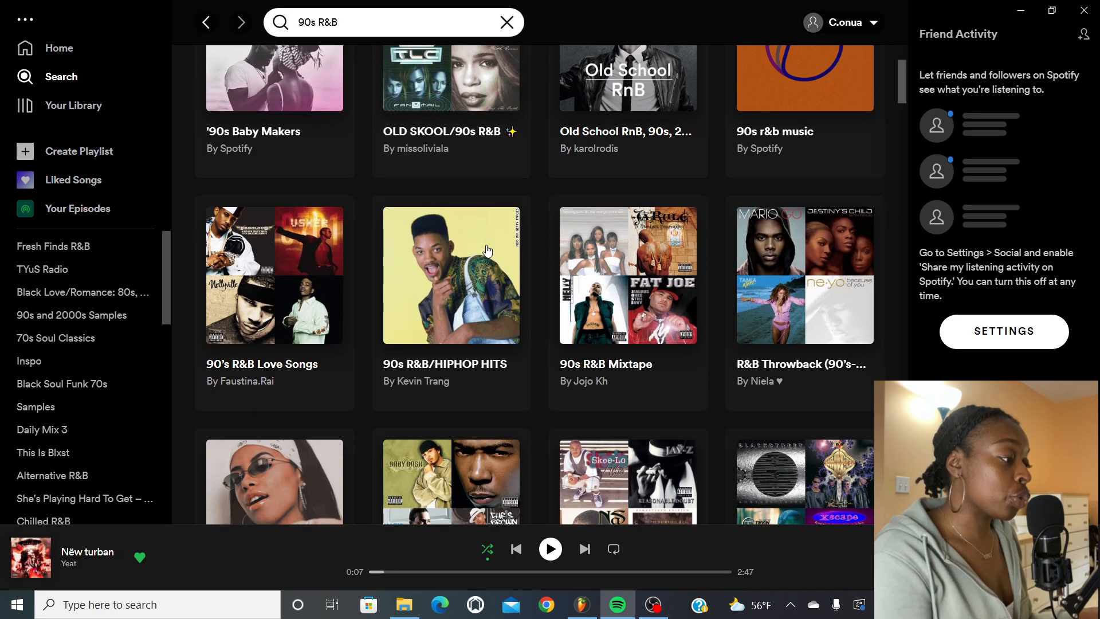
scroll(488, 250, "down", 3)
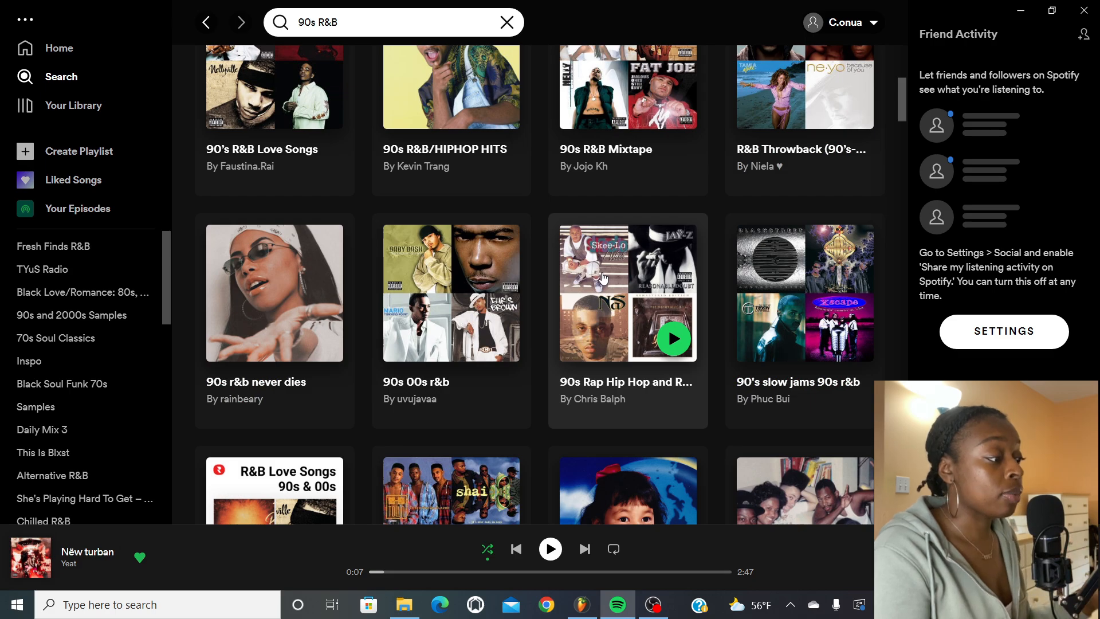
left_click(805, 289)
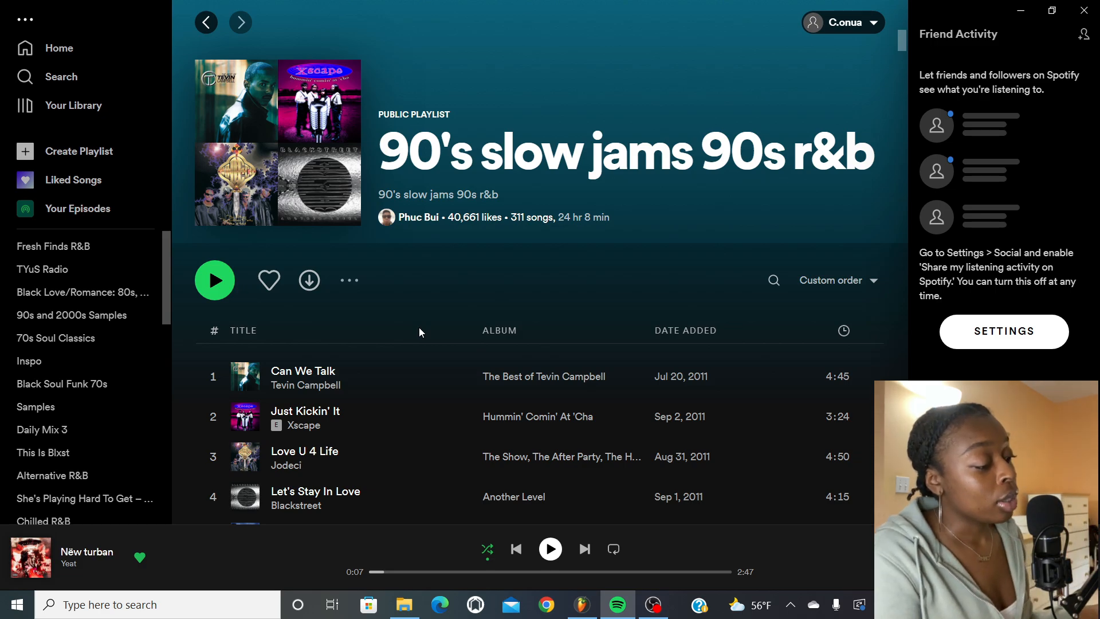
Step: Switch to FL Studio and audition the "Mya feat Ginuwine - Its Real" sample in the Playlist
left_click(583, 604)
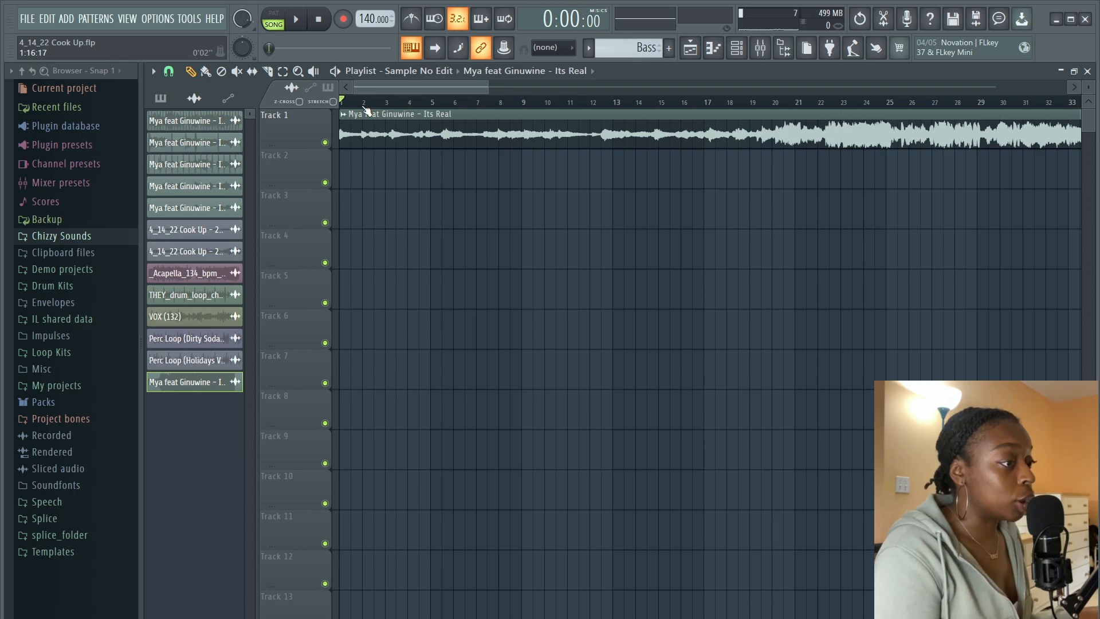
scroll(371, 87, "up", 2)
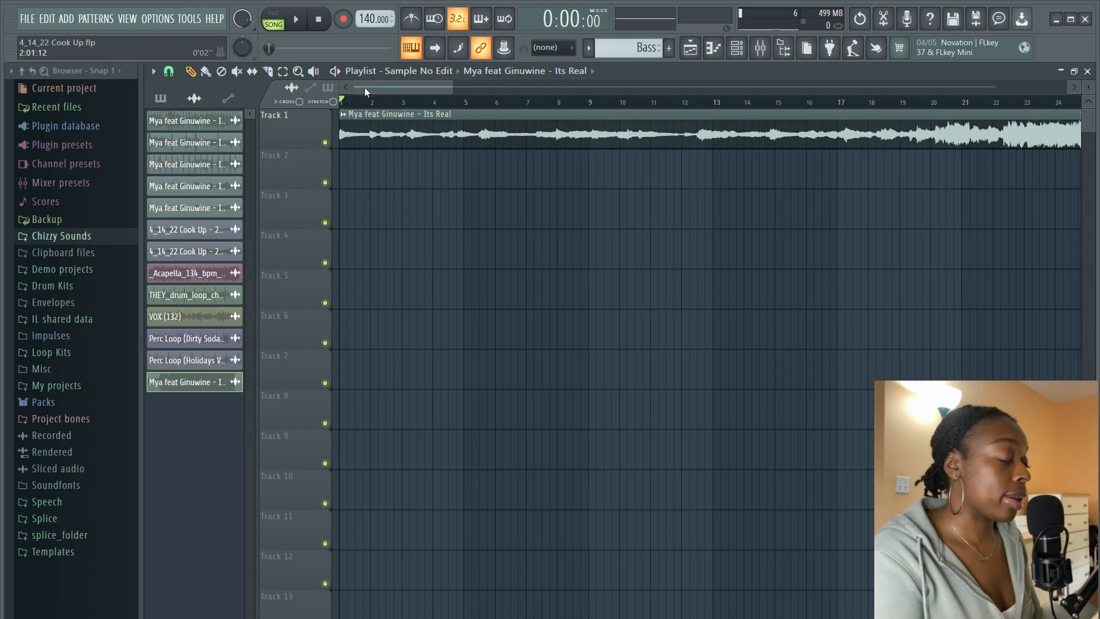
left_click(304, 23)
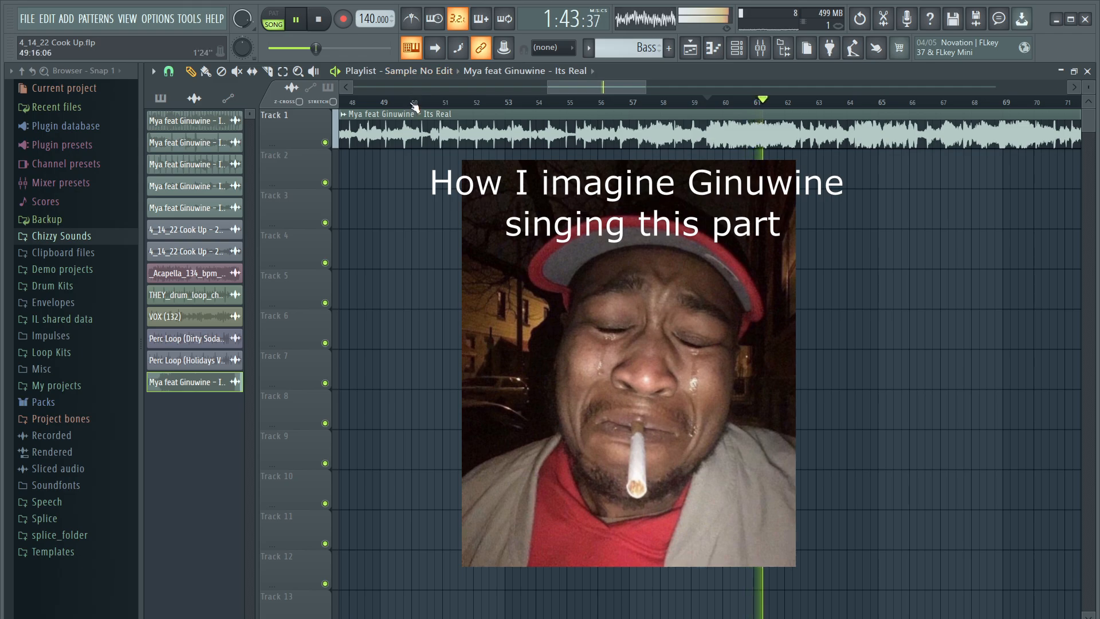
scroll(414, 106, "down", 2)
scroll(414, 106, "down", 3)
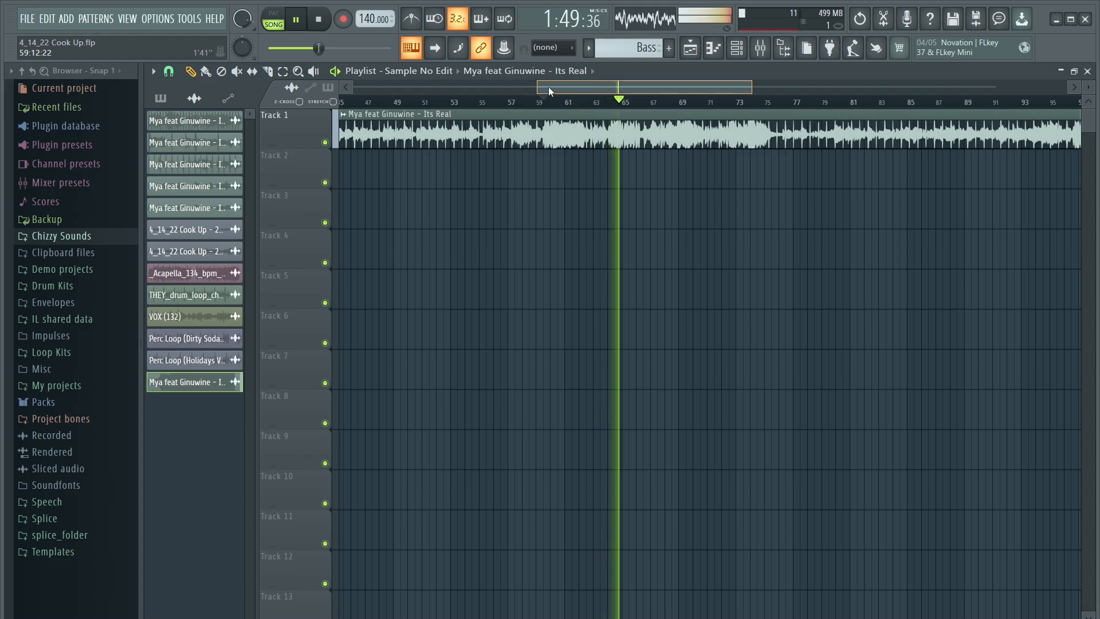
left_click(322, 21)
left_click(297, 20)
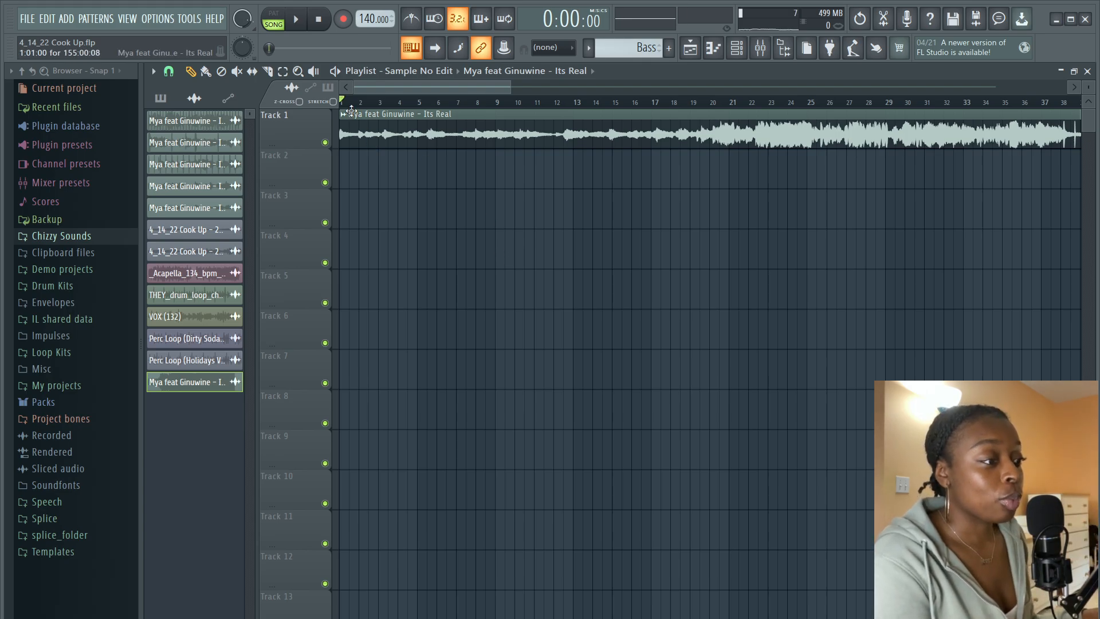
Step: Detect the Track 1 sample's tempo using the 75 to 150 range and set the project tempo to the detected 120.598 BPM
scroll(373, 96, "up", 5)
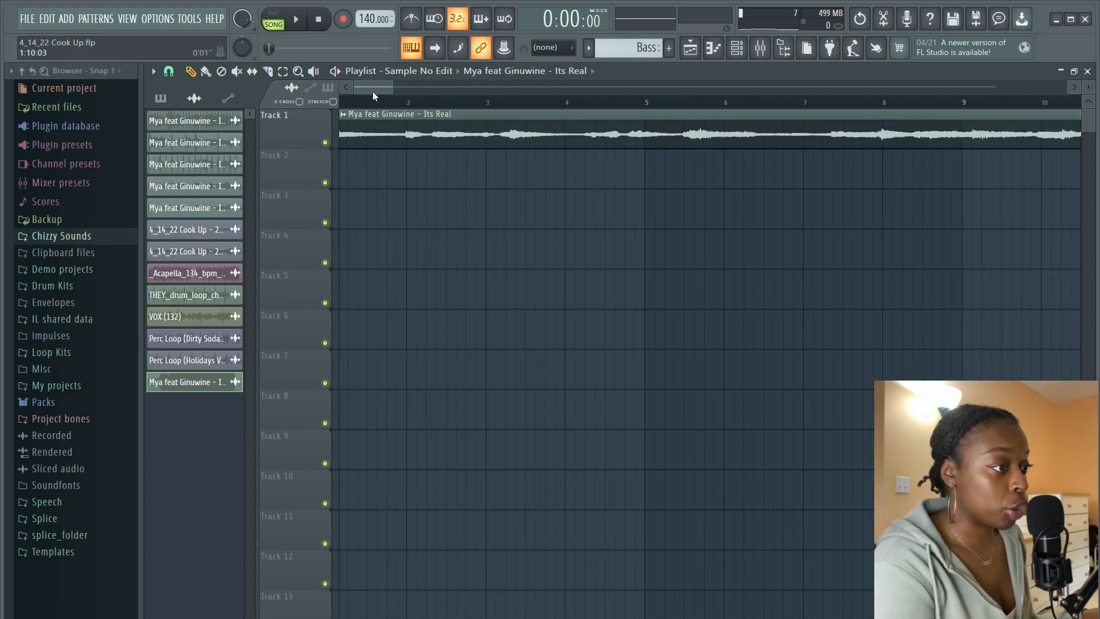
left_click(344, 115)
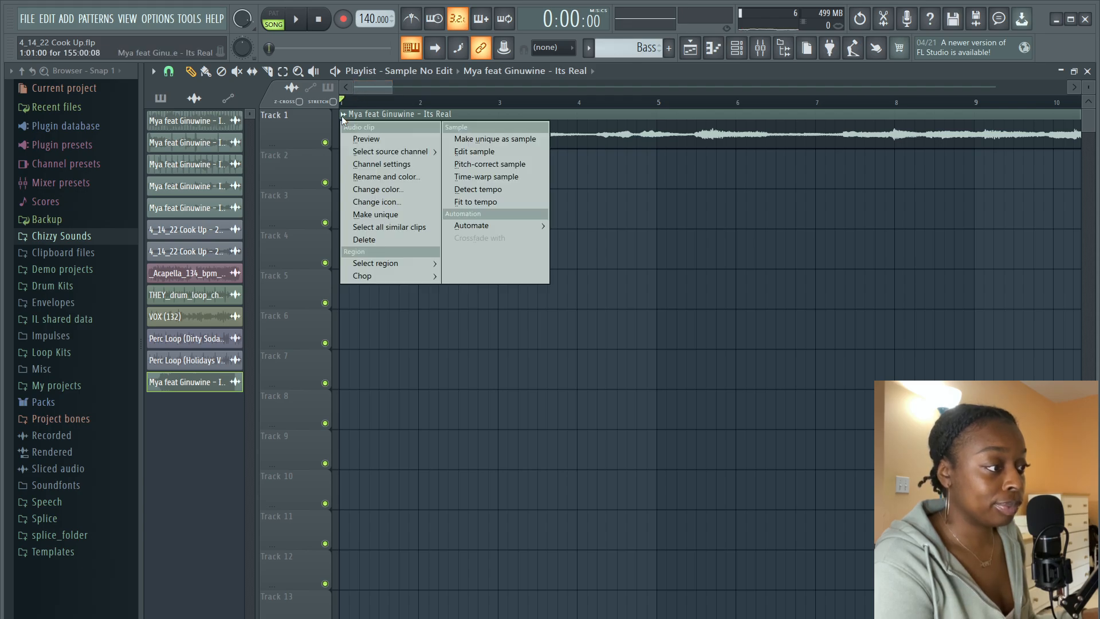
left_click(506, 195)
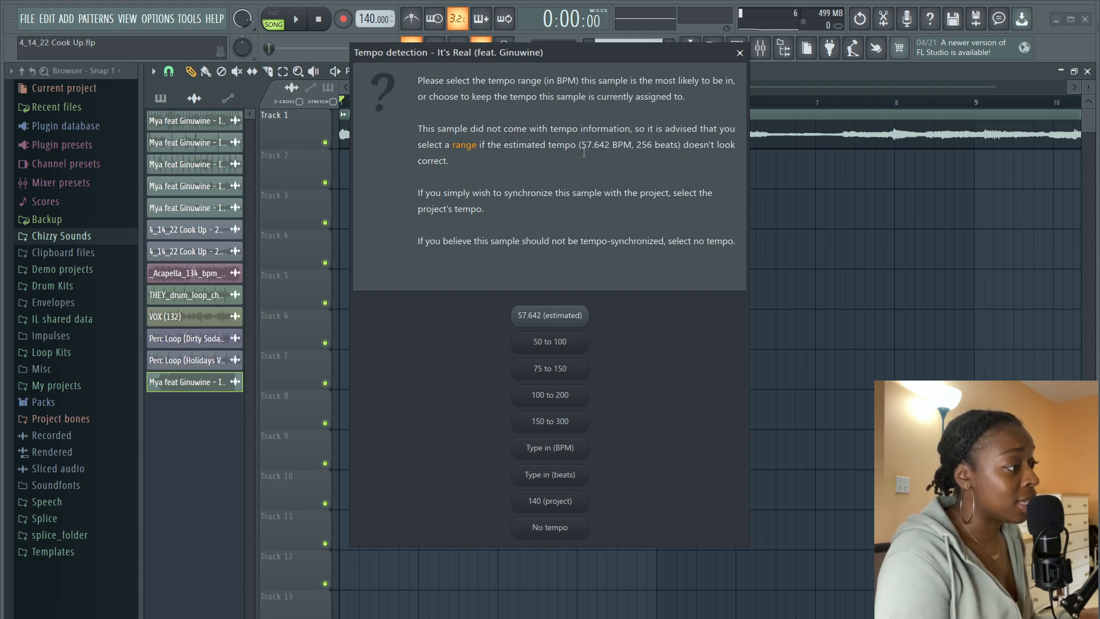
left_click(550, 369)
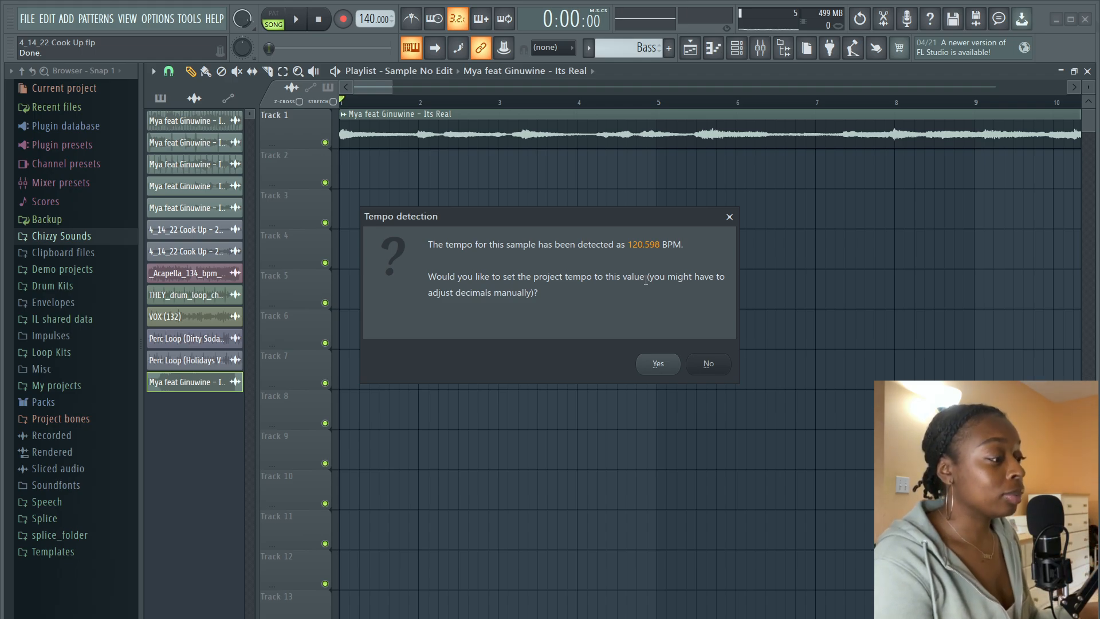
left_click(671, 362)
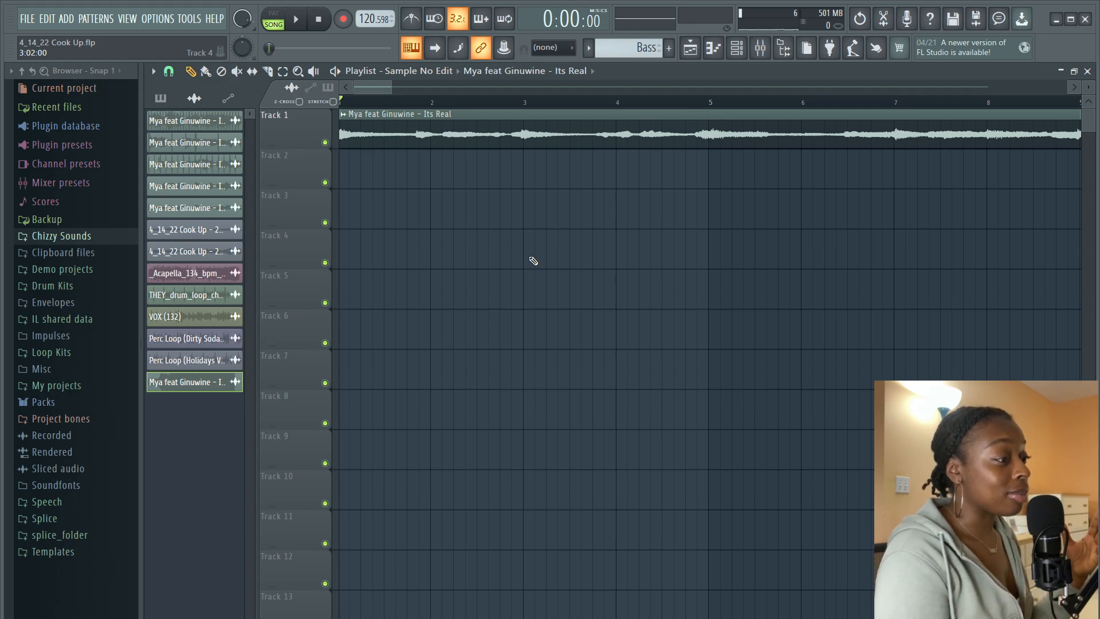
Step: Play the sample against the metronome from the start and again around bar 21 to check that it stays in time
left_click(296, 20)
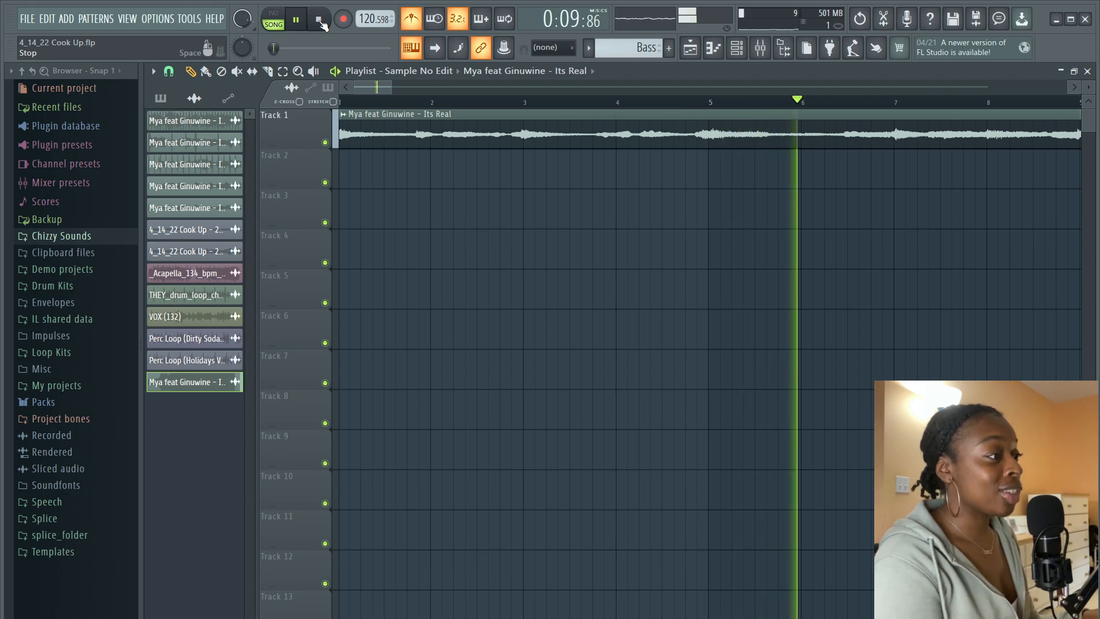
left_click(319, 20)
scroll(372, 104, "down", 6)
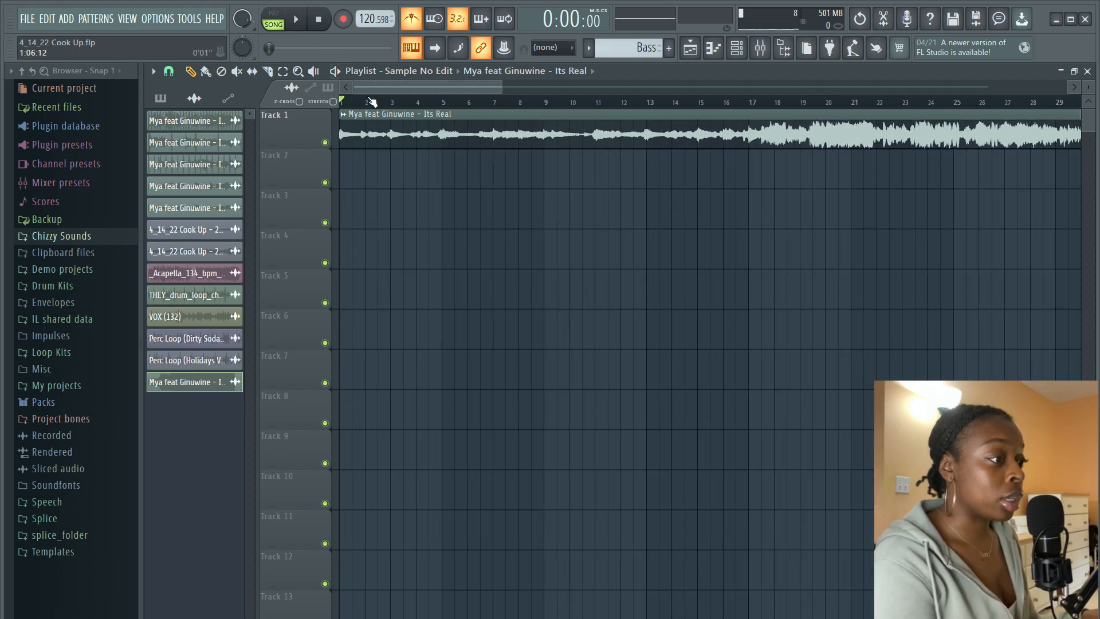
left_click_drag(379, 90, 439, 94)
left_click(304, 19)
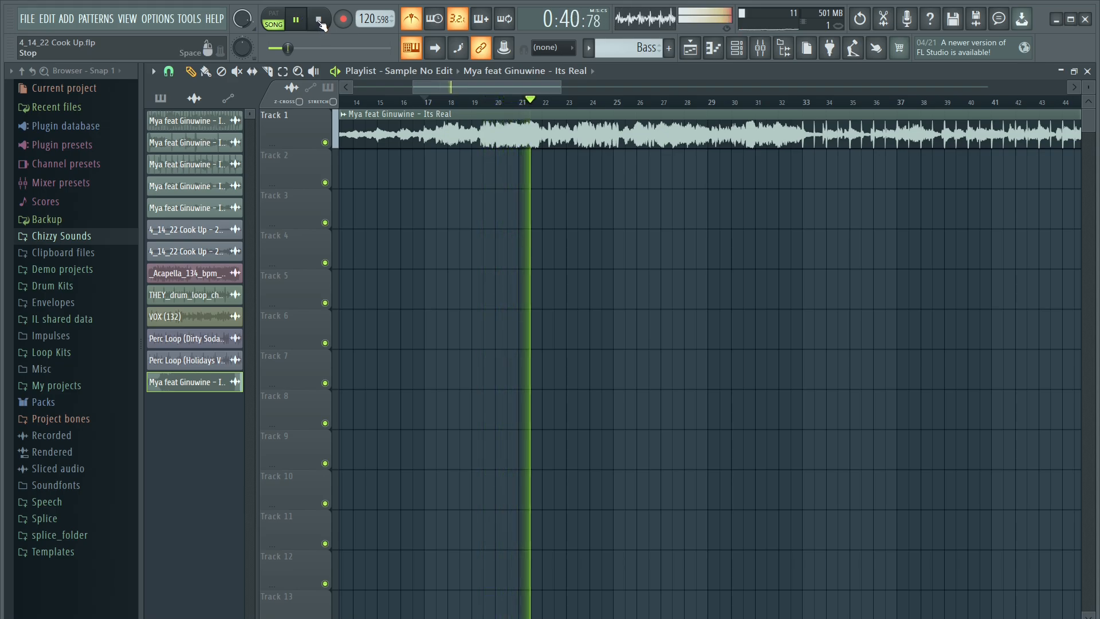
left_click(319, 28)
left_click_drag(445, 85, 355, 92)
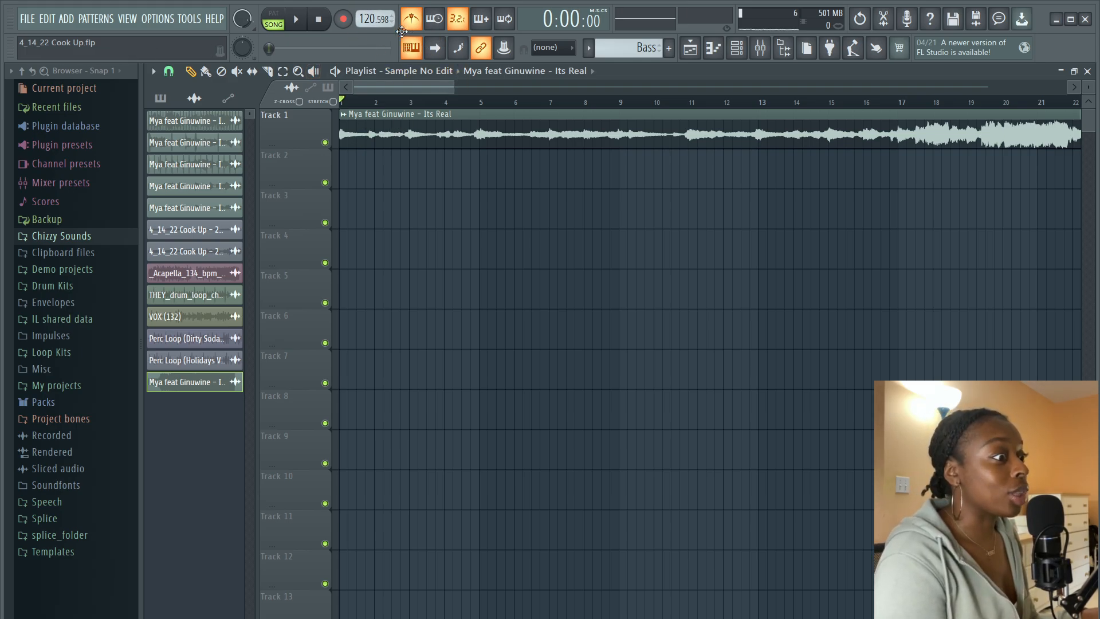
Step: Set the Track 1 sample's time stretching mode to Stretch in its channel settings
double_click(365, 129)
left_click(500, 197)
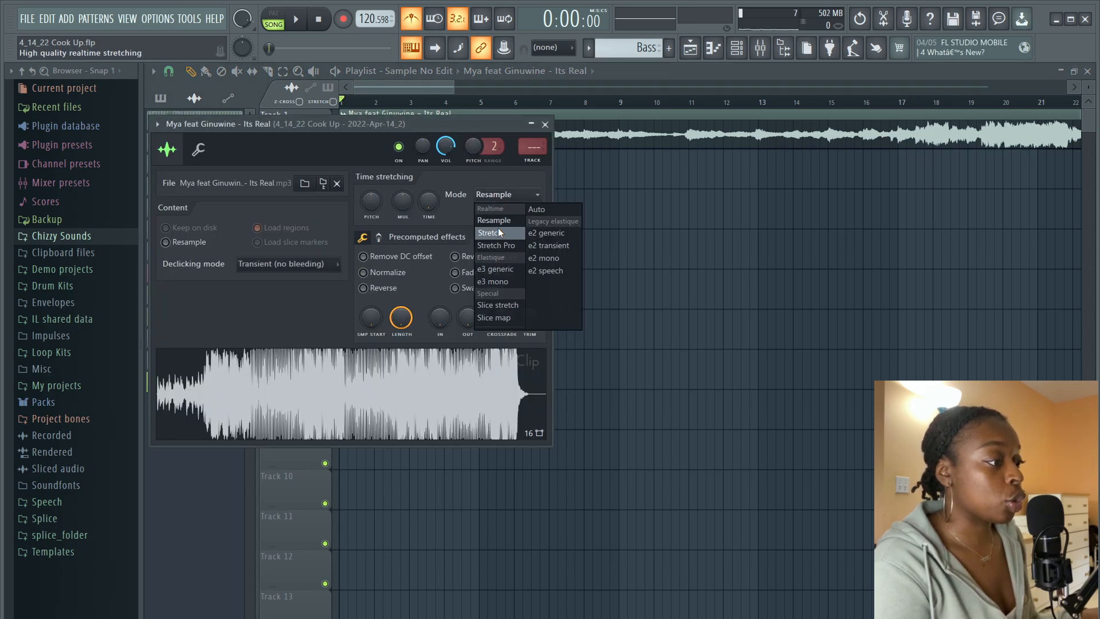
left_click(498, 232)
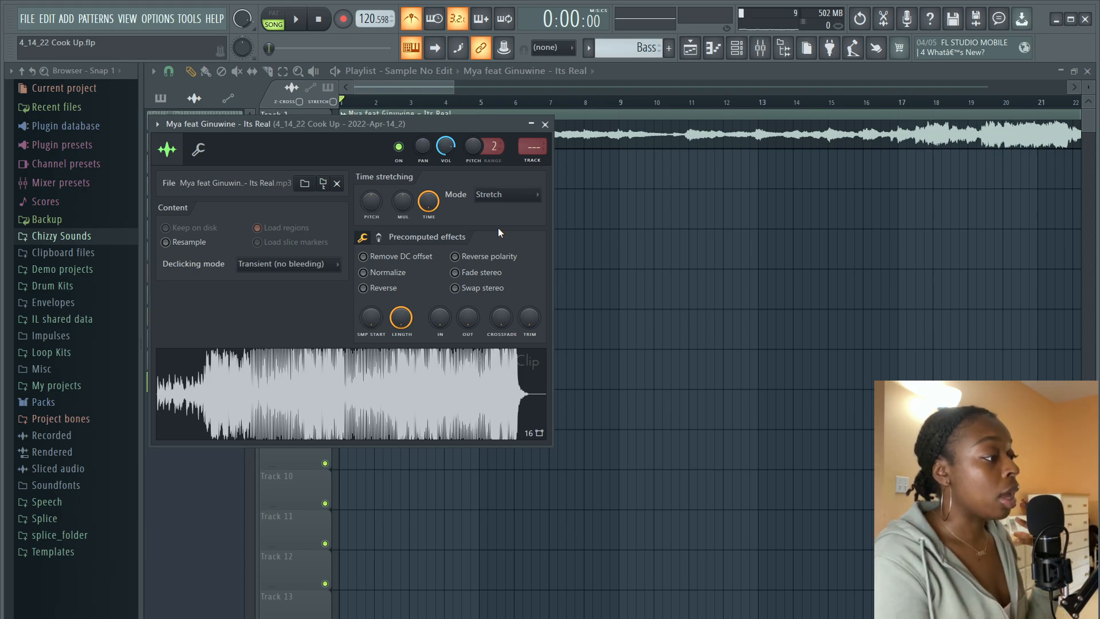
left_click(544, 125)
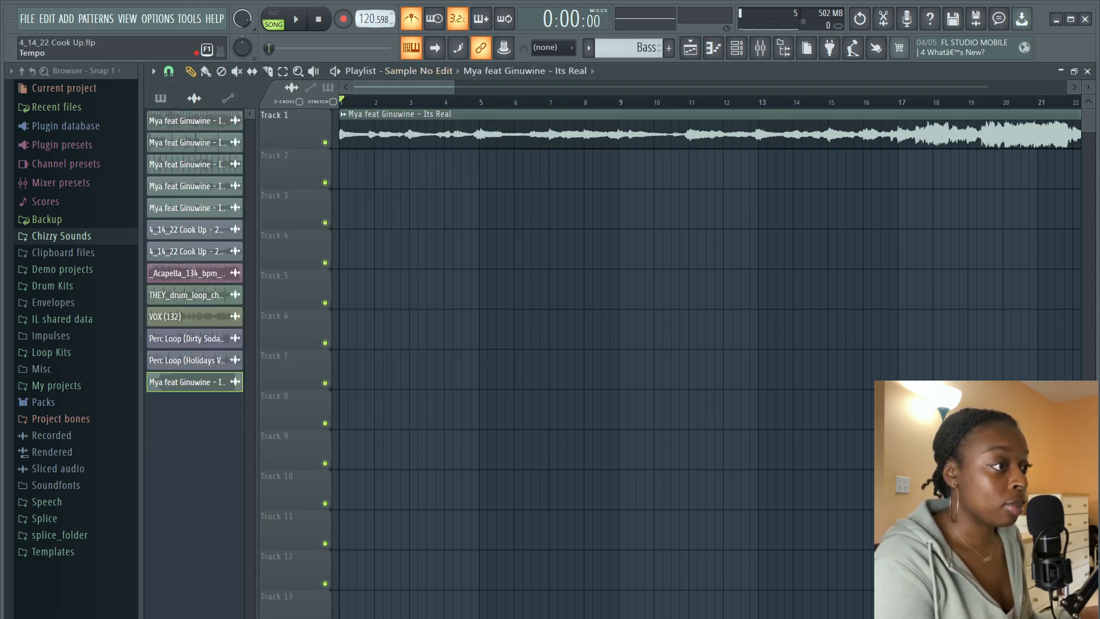
Step: Set the project tempo to 140 BPM and play the stretched sample from the start
right_click(380, 21)
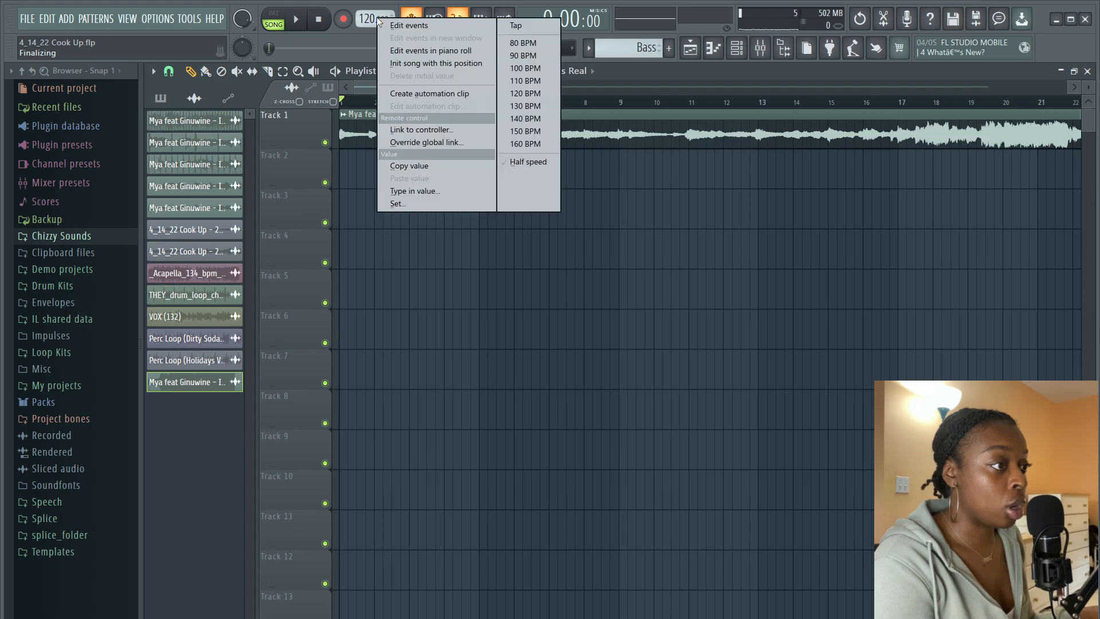
left_click(512, 118)
left_click(568, 341)
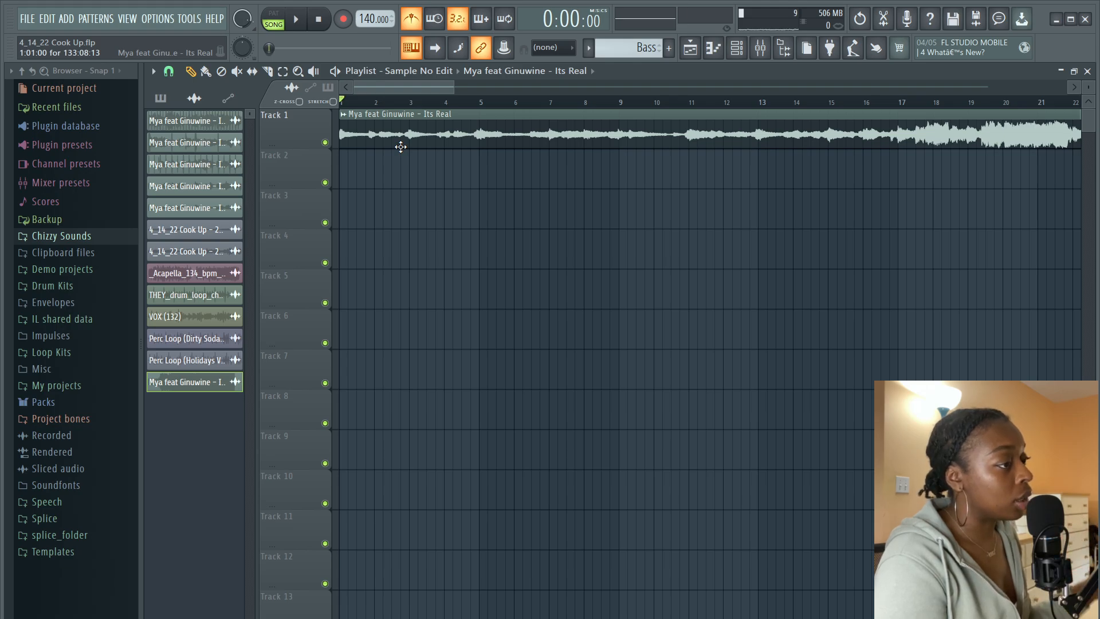
left_click(296, 20)
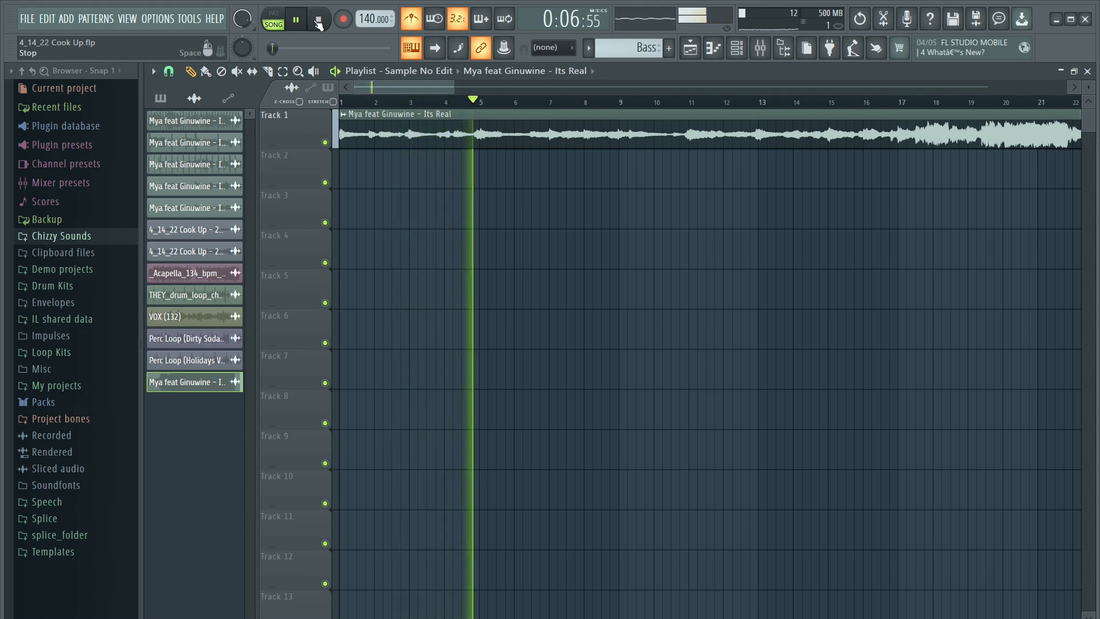
left_click(318, 21)
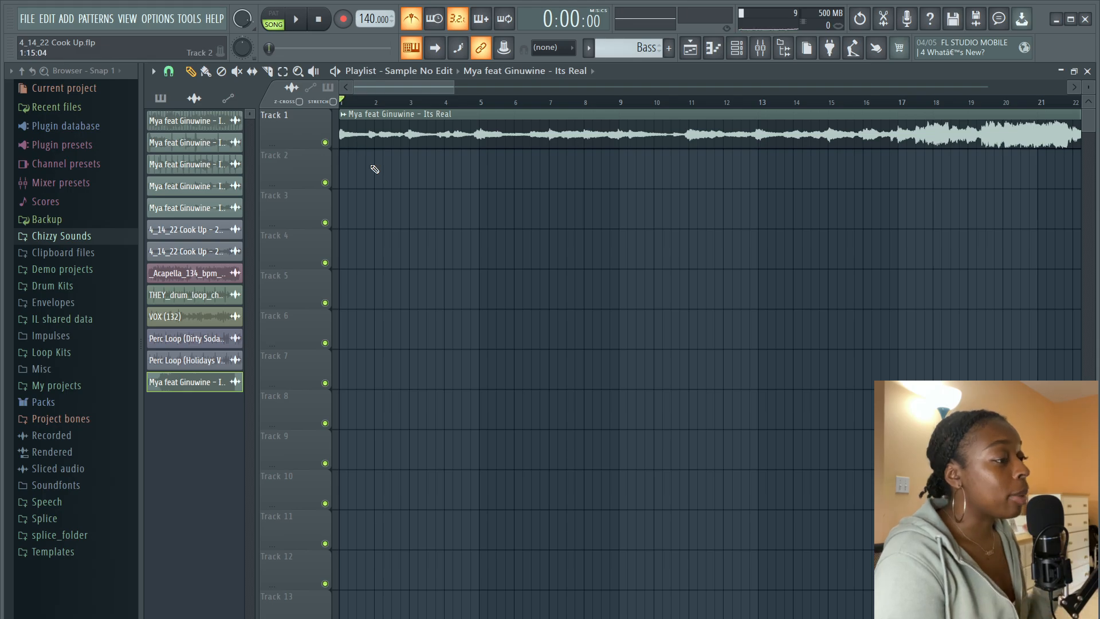
Step: Adjust the pitch shift in the Track 1 sample's time stretching settings
double_click(408, 140)
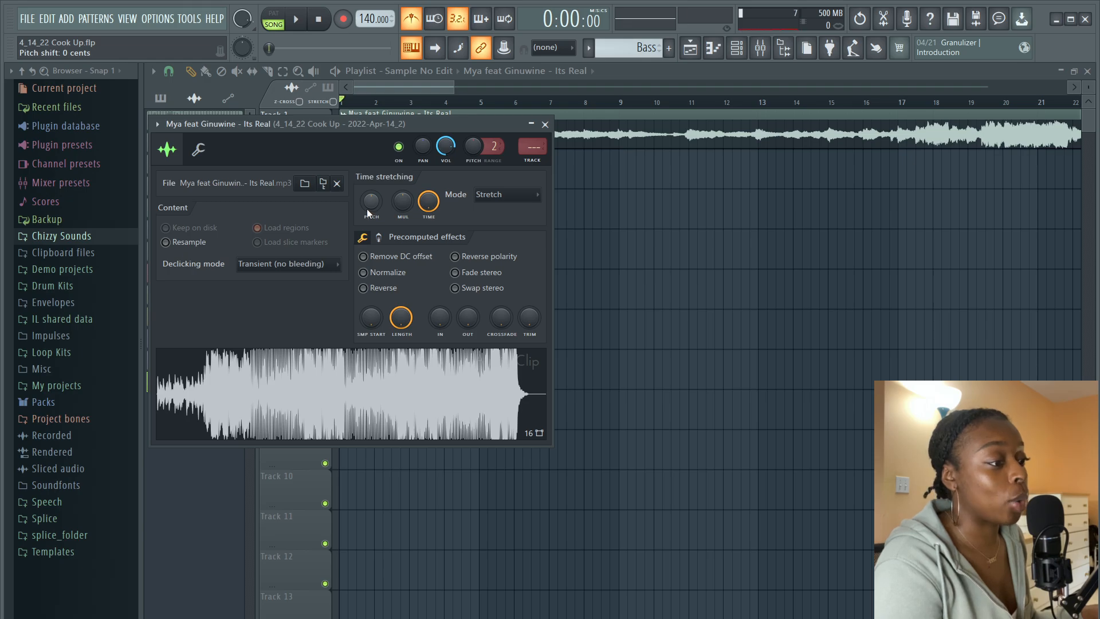
left_click_drag(367, 208, 367, 187)
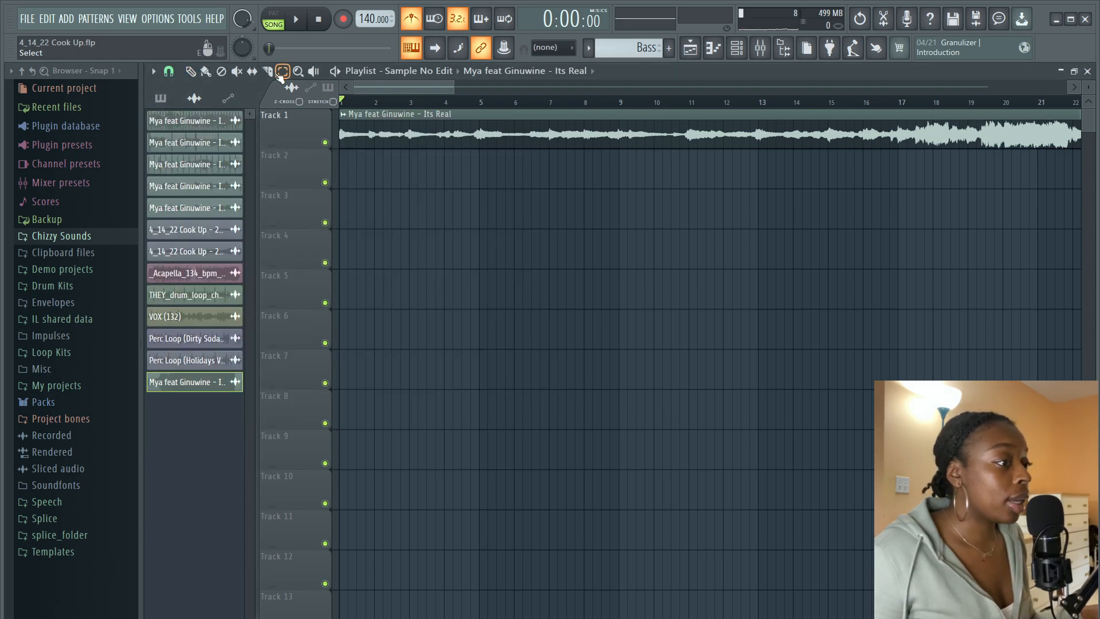
Step: Slice the Track 1 sample into sections at bars 17, 33 and 49
left_click(269, 72)
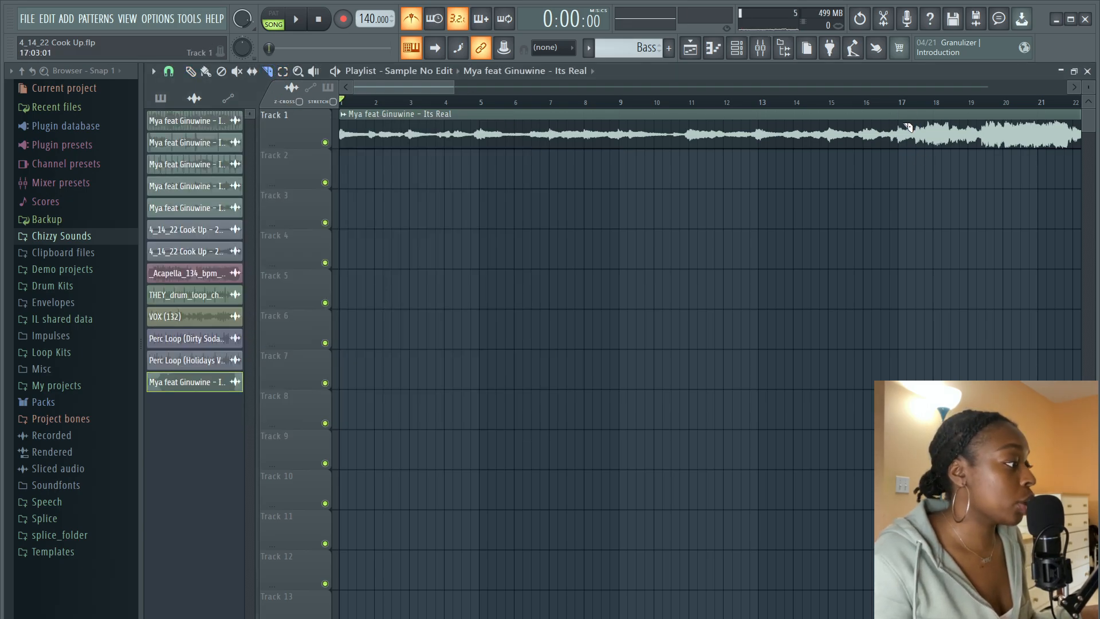
left_click_drag(904, 124, 911, 135)
left_click_drag(386, 88, 518, 80)
left_click_drag(496, 119, 496, 122)
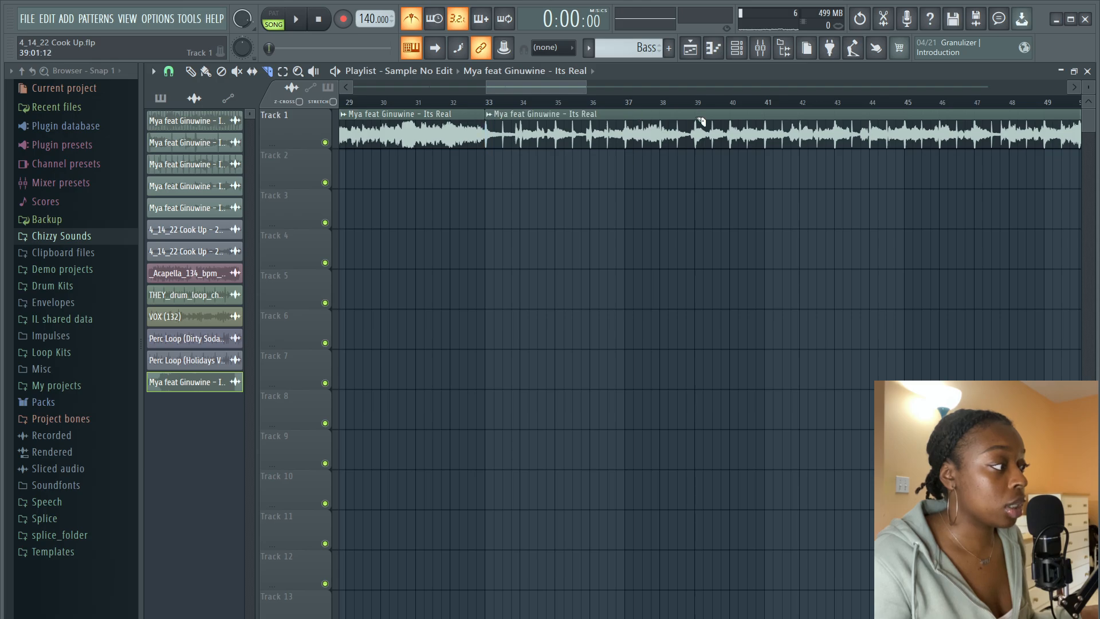
left_click_drag(1049, 127, 1049, 131)
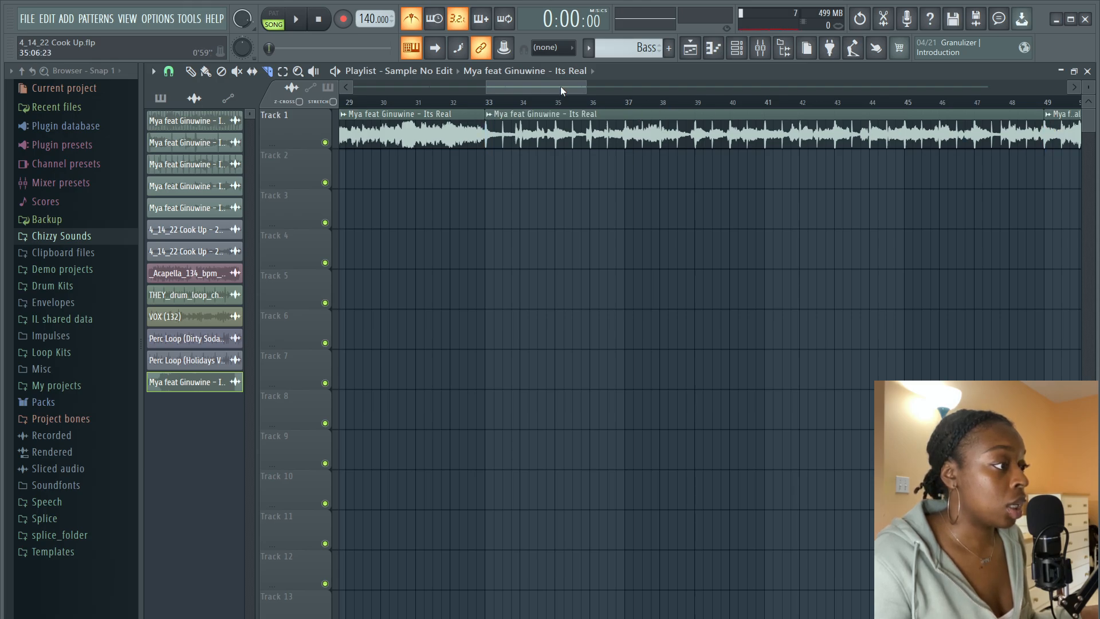
left_click_drag(560, 90, 875, 52)
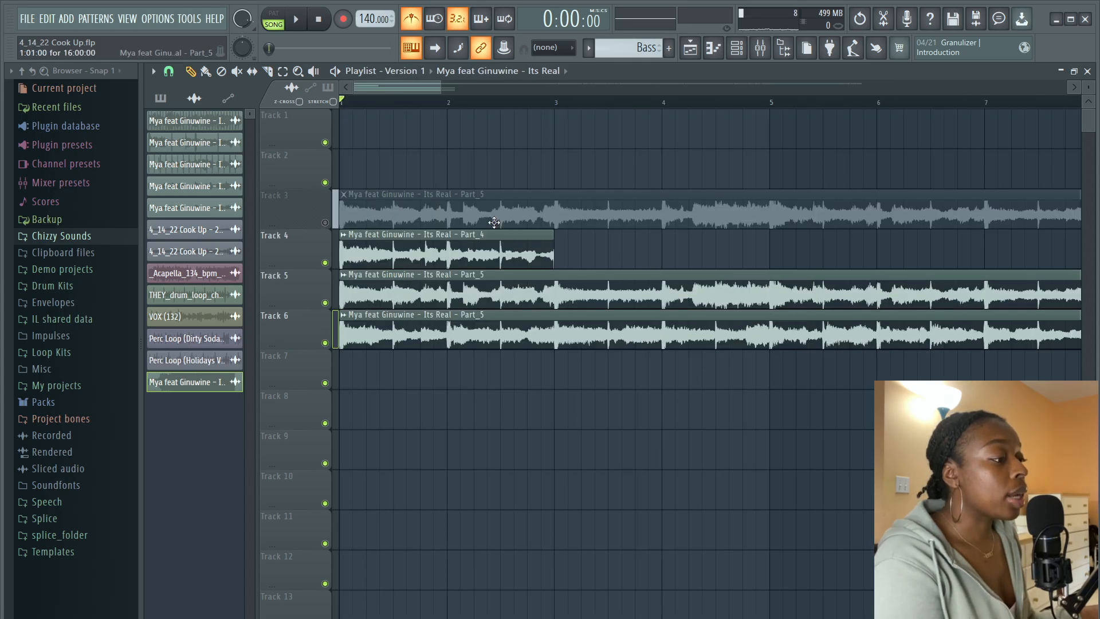
Step: Examine the Fruity Phaser settings on the Chords and Verse mixer track
left_click(760, 50)
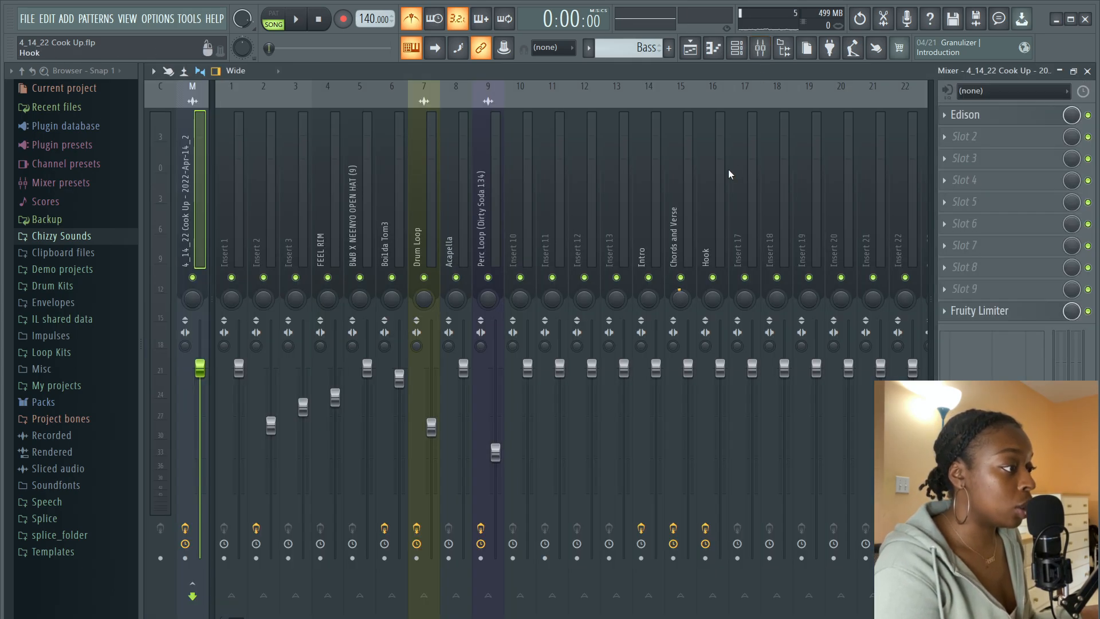
left_click(680, 143)
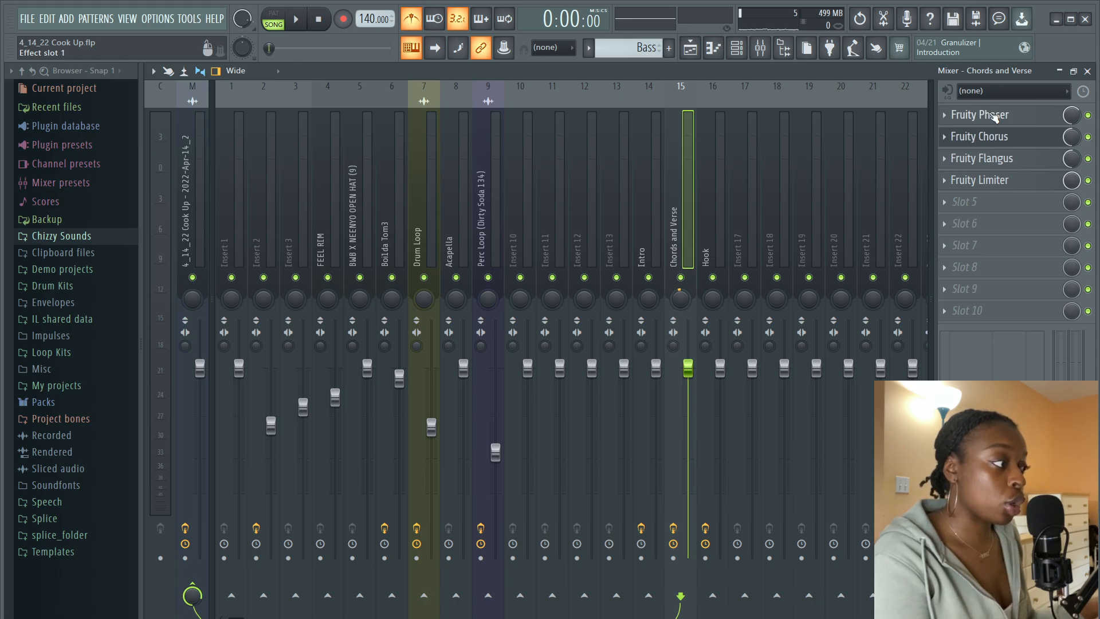
left_click(969, 115)
left_click(968, 115)
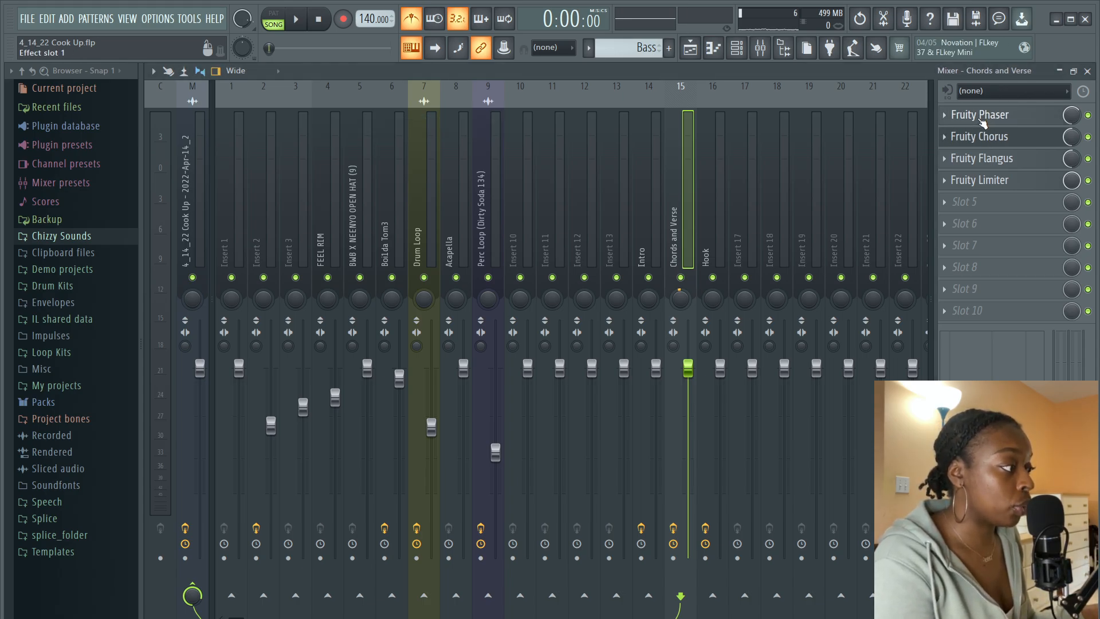
left_click(969, 115)
left_click(490, 124)
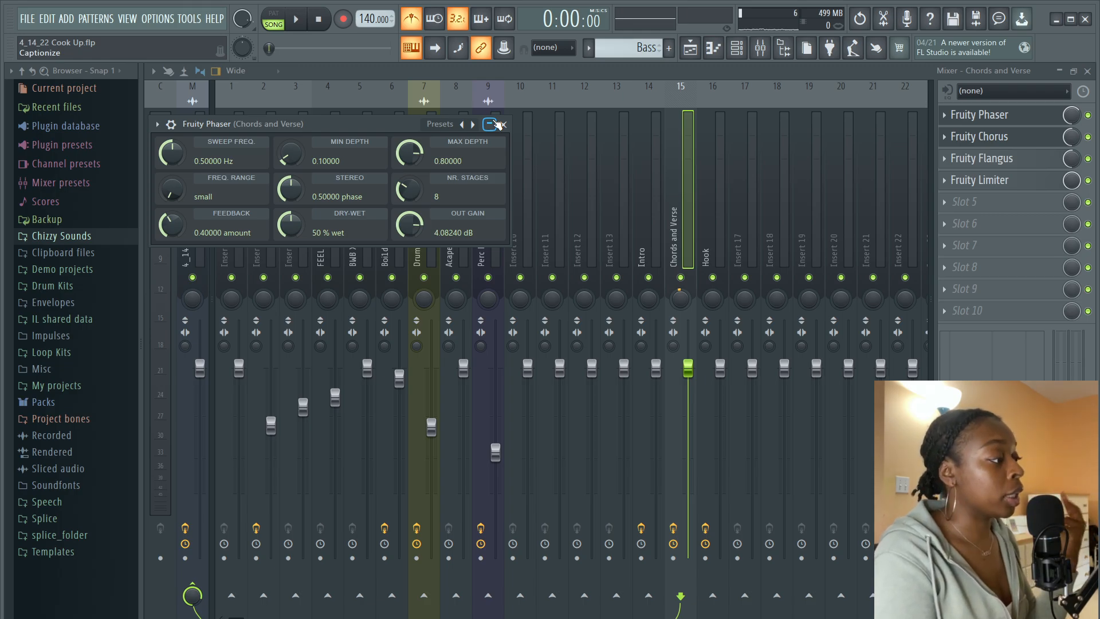
left_click(503, 125)
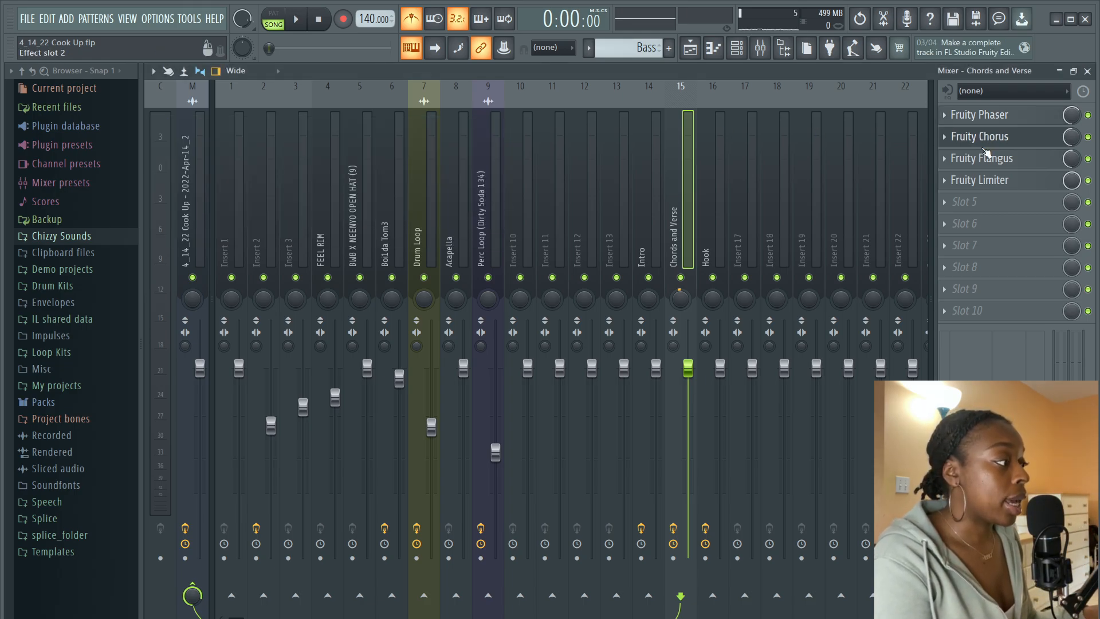
Step: Review the Fruity Chorus, Fruity Flangus and Fruity Limiter effects on the Chords and Verse mixer track
left_click(1008, 137)
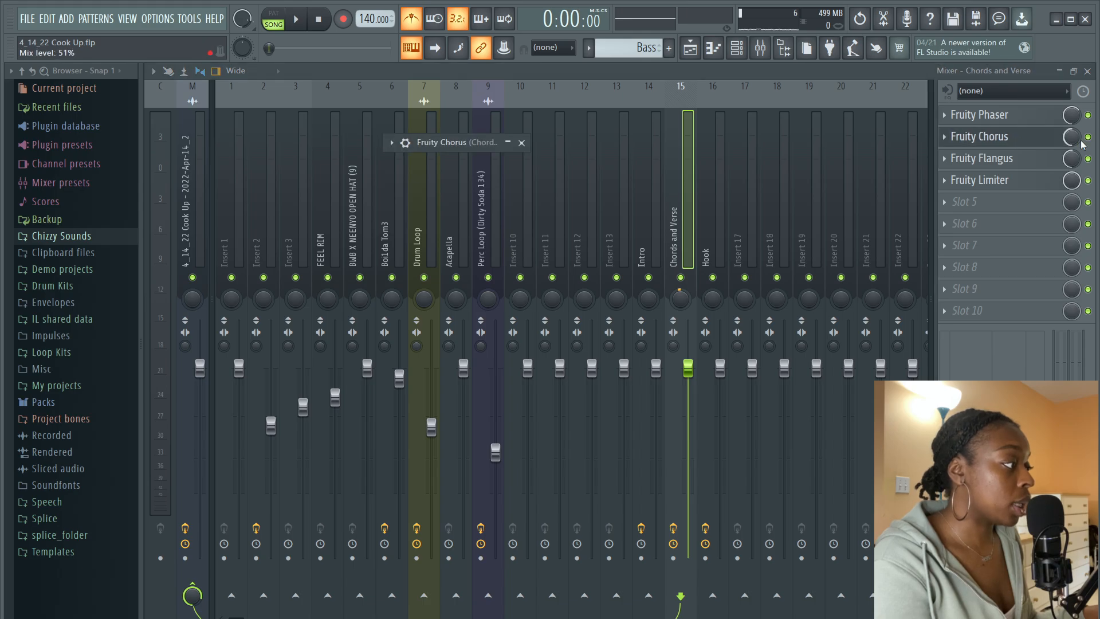
left_click(522, 142)
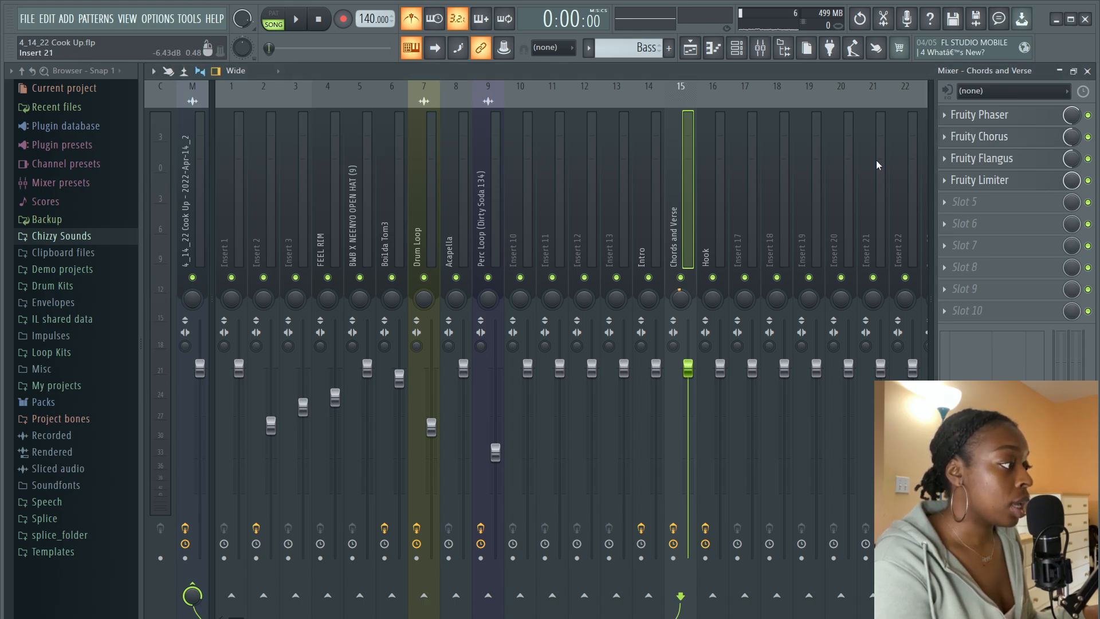
left_click(990, 167)
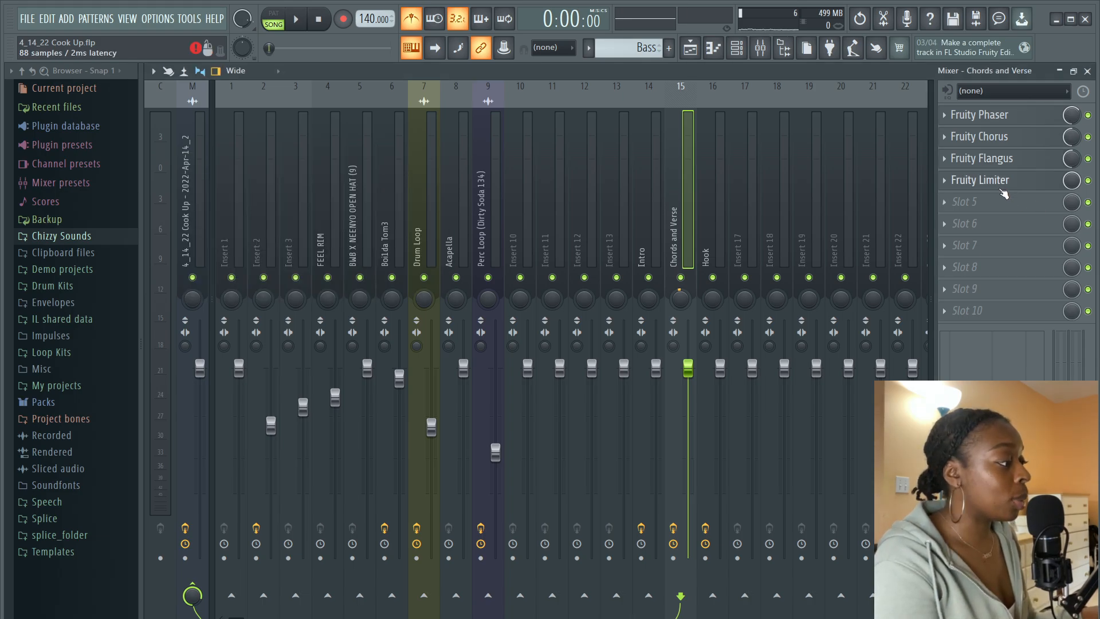
left_click(995, 180)
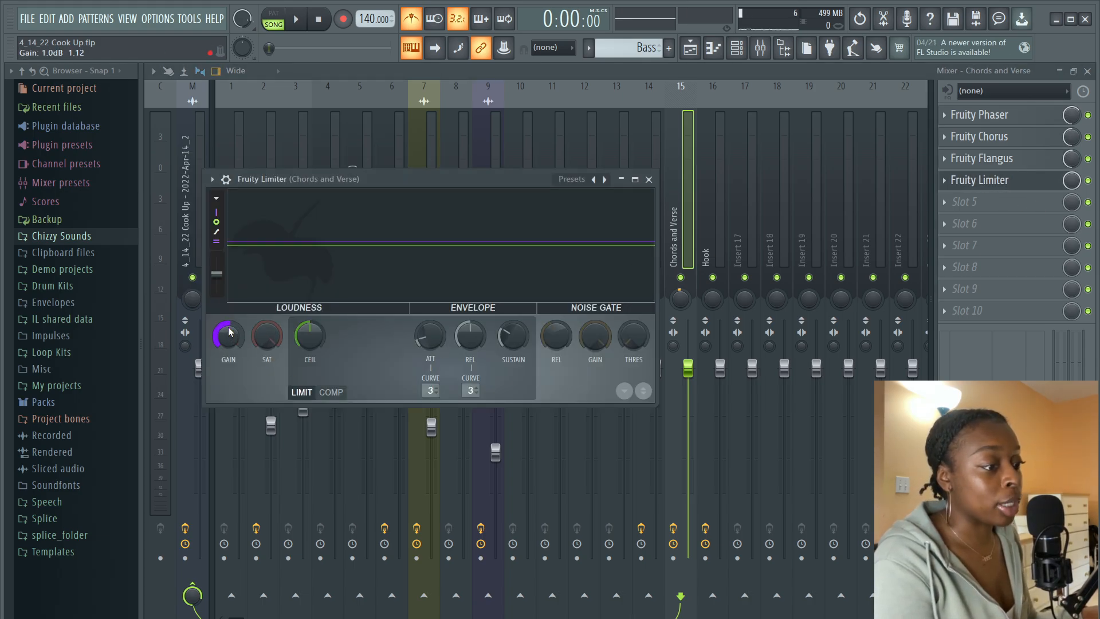
Step: Return to the playlist and play the Track 3 sample chops from bar 15 through the transition at bar 17
left_click(690, 49)
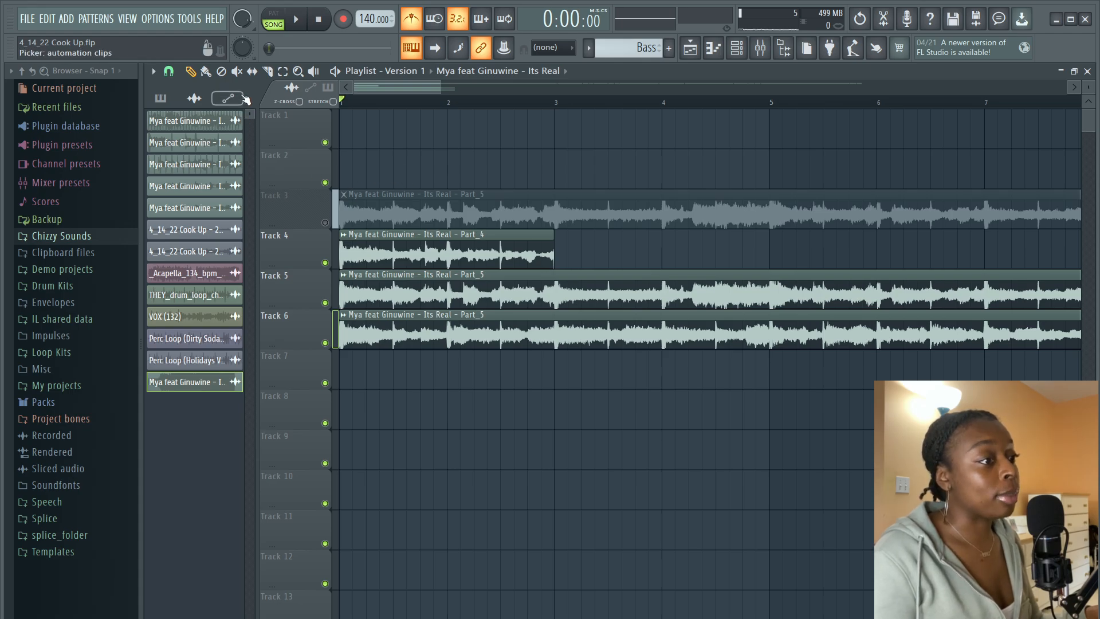
left_click(237, 71)
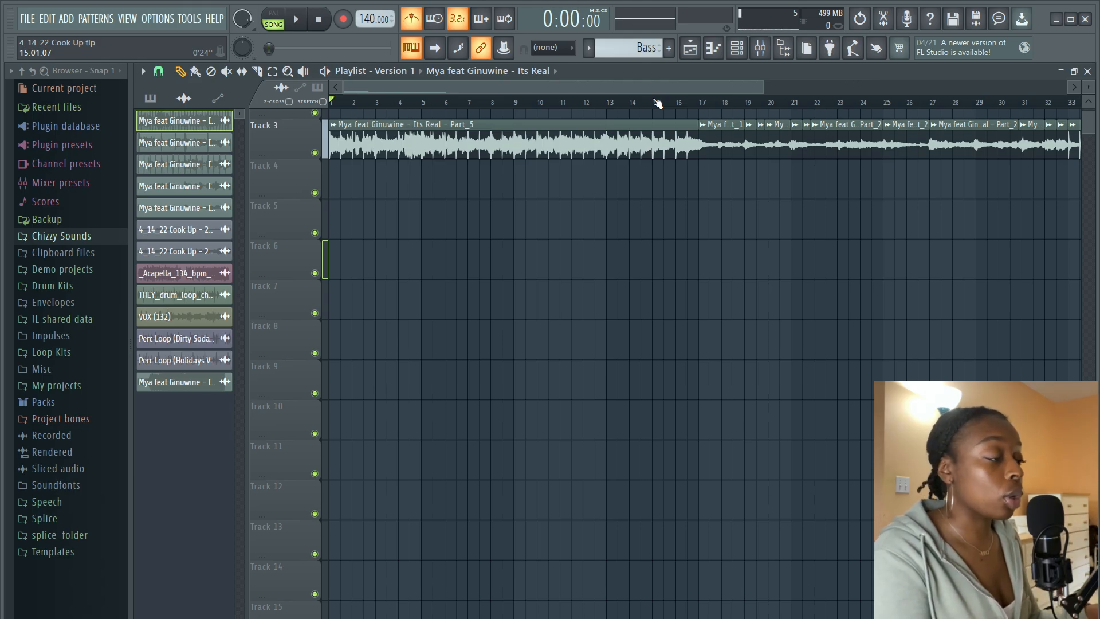
left_click(658, 103)
left_click(297, 20)
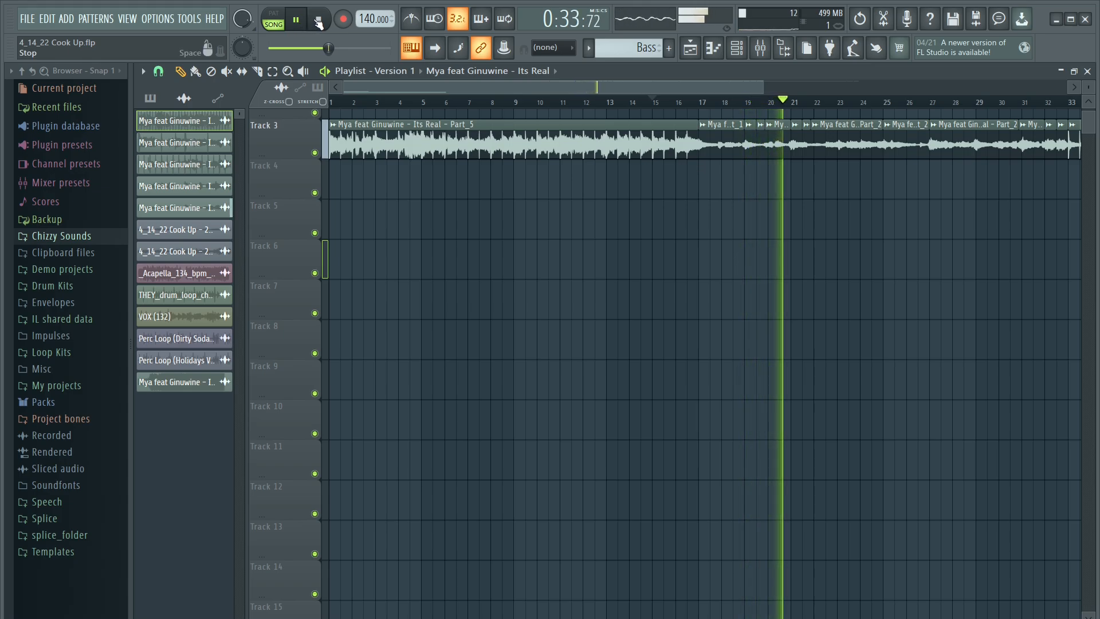
left_click(319, 22)
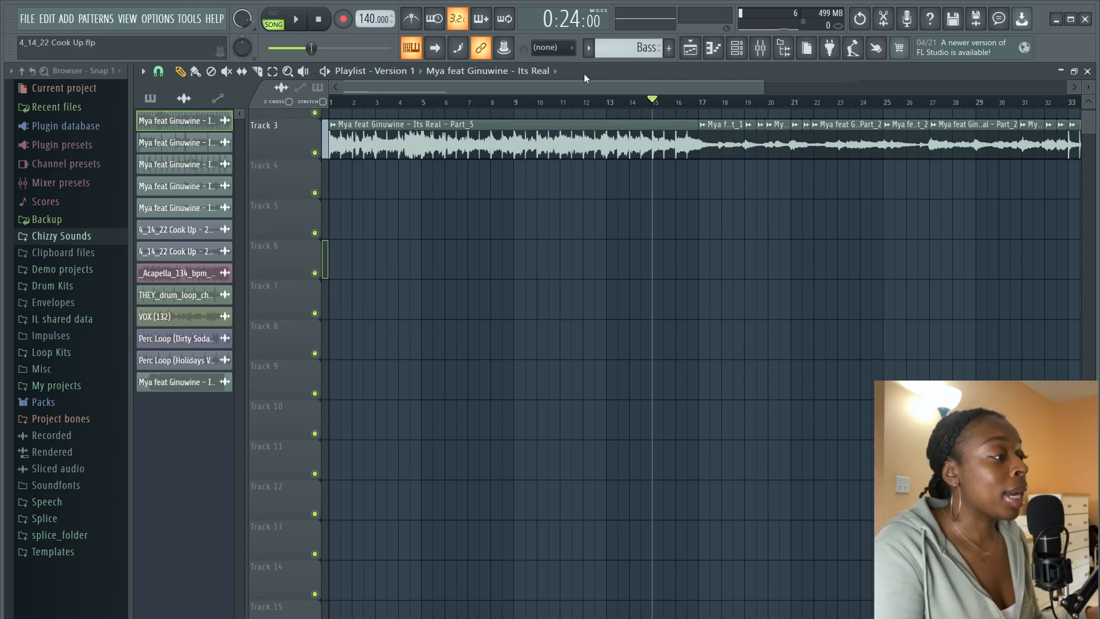
Step: Play the layered sample chops on Tracks 3 to 5 of the Final Version arrangement from bar 15 with the drums muted
left_click_drag(607, 83, 685, 84)
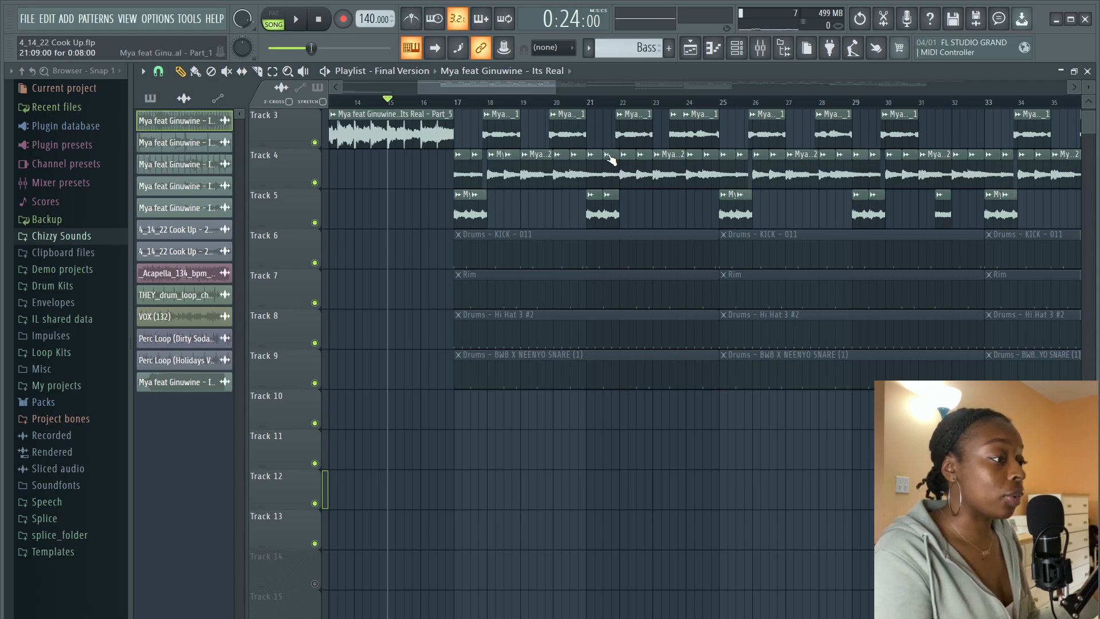
left_click(297, 22)
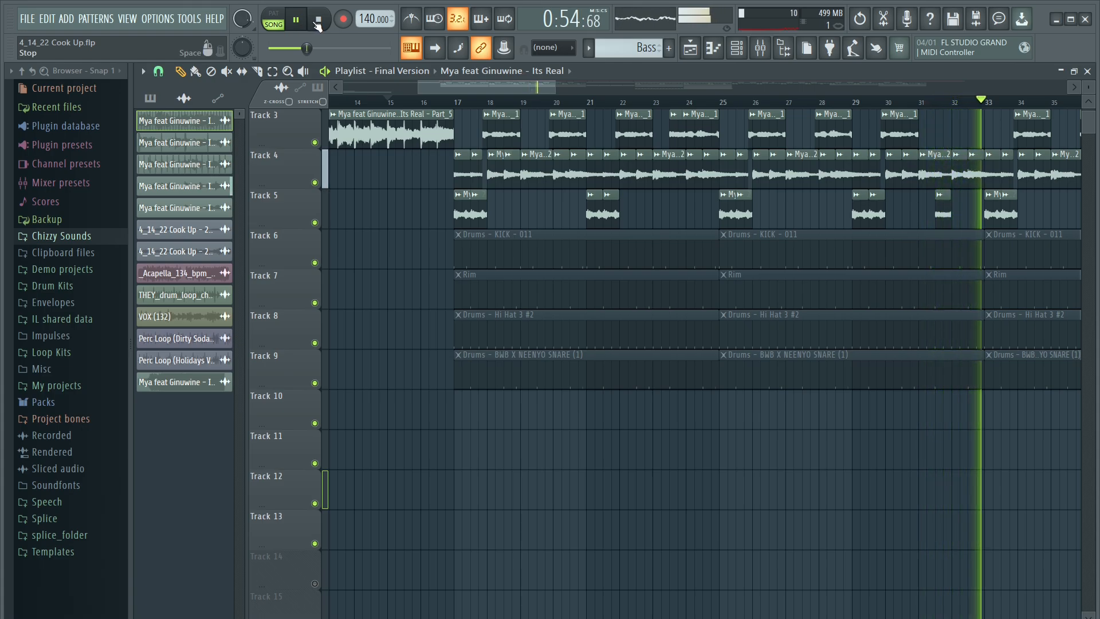
key("space")
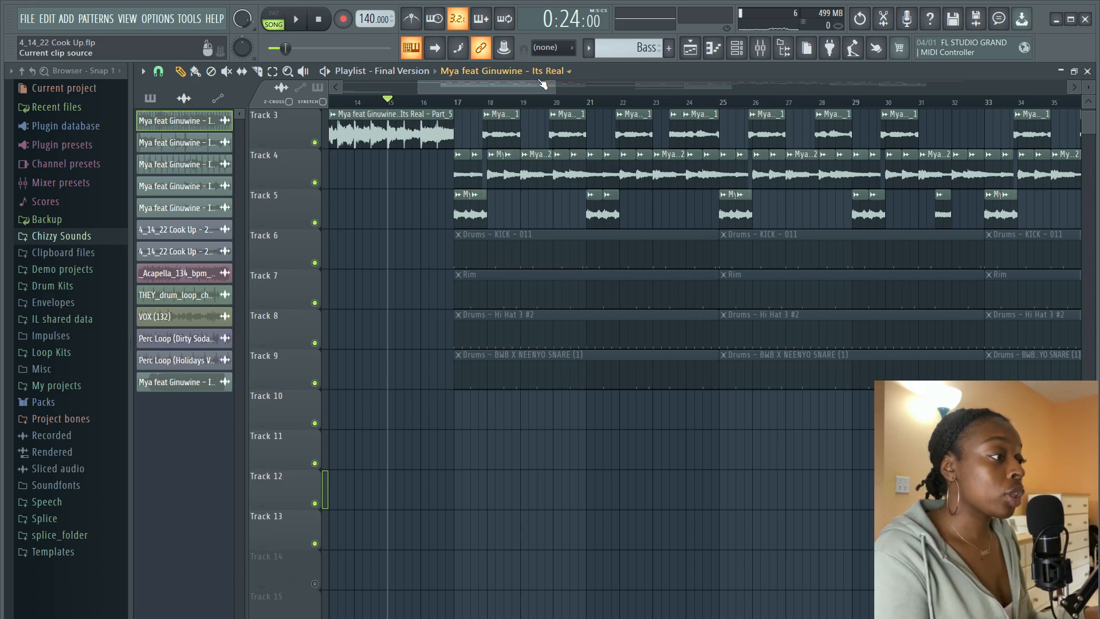
Step: Play the sample layers leading into and through bars 49 to 65 with the drums and bass muted
scroll(537, 84, "right", 2)
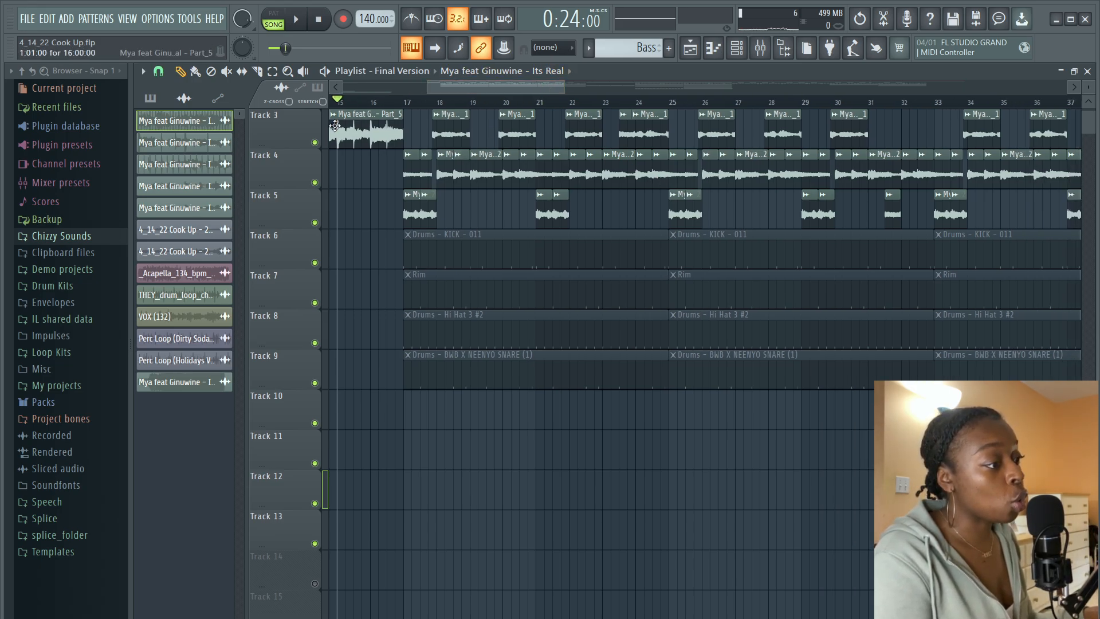
left_click_drag(557, 88, 739, 69)
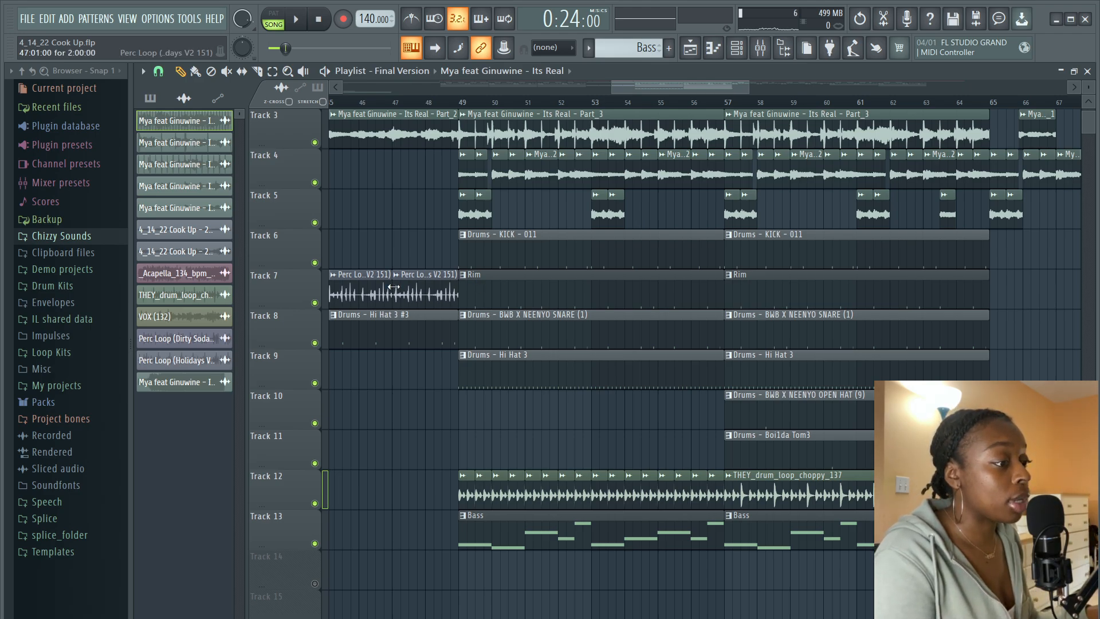
left_click(297, 20)
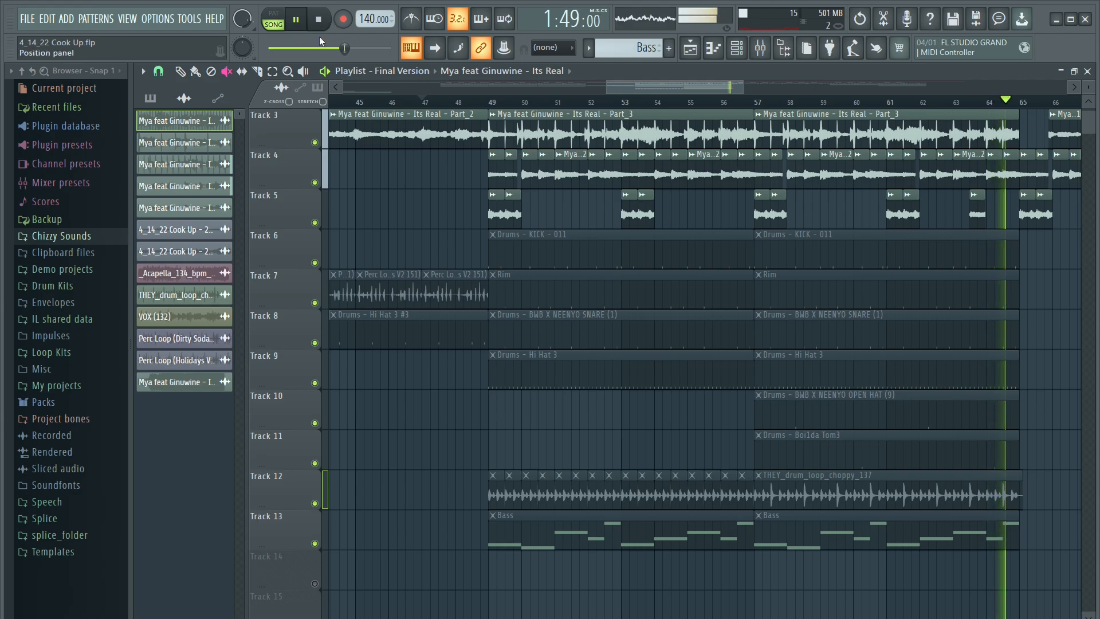
key("space")
left_click(414, 100)
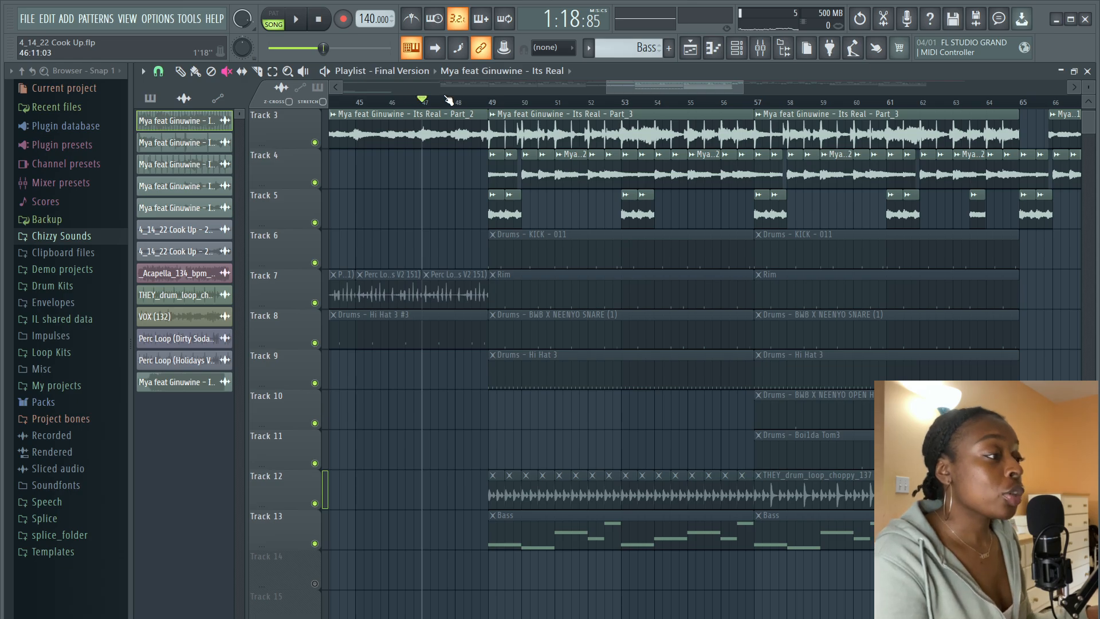
Step: Play the drum tracks on their own from bar 57 with the sample and bass tracks muted
scroll(547, 109, "down", 3)
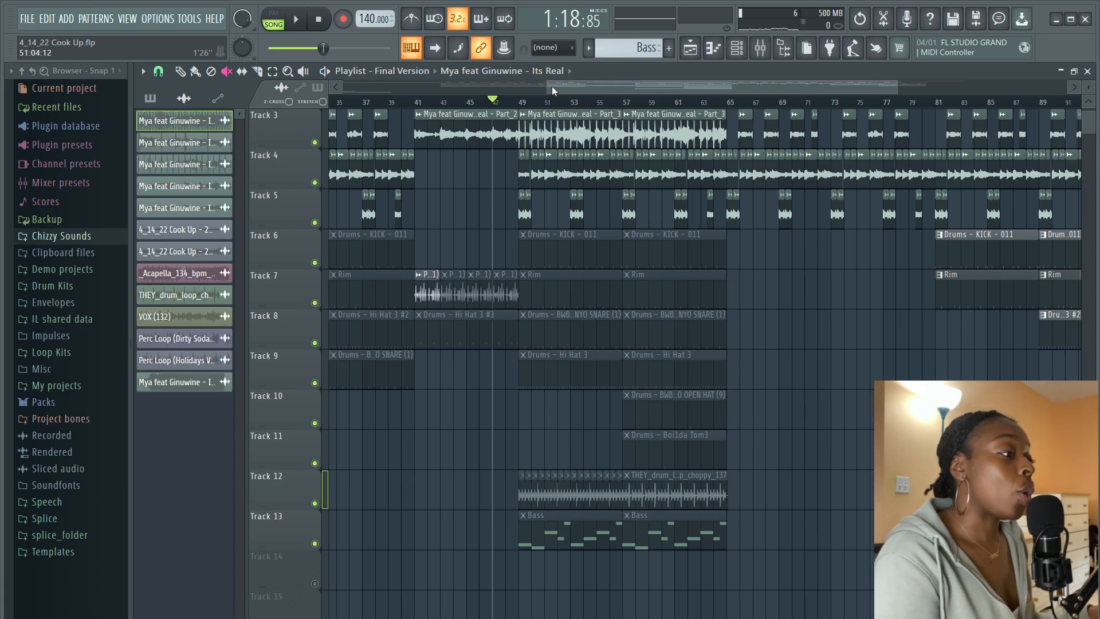
left_click_drag(586, 85, 569, 83)
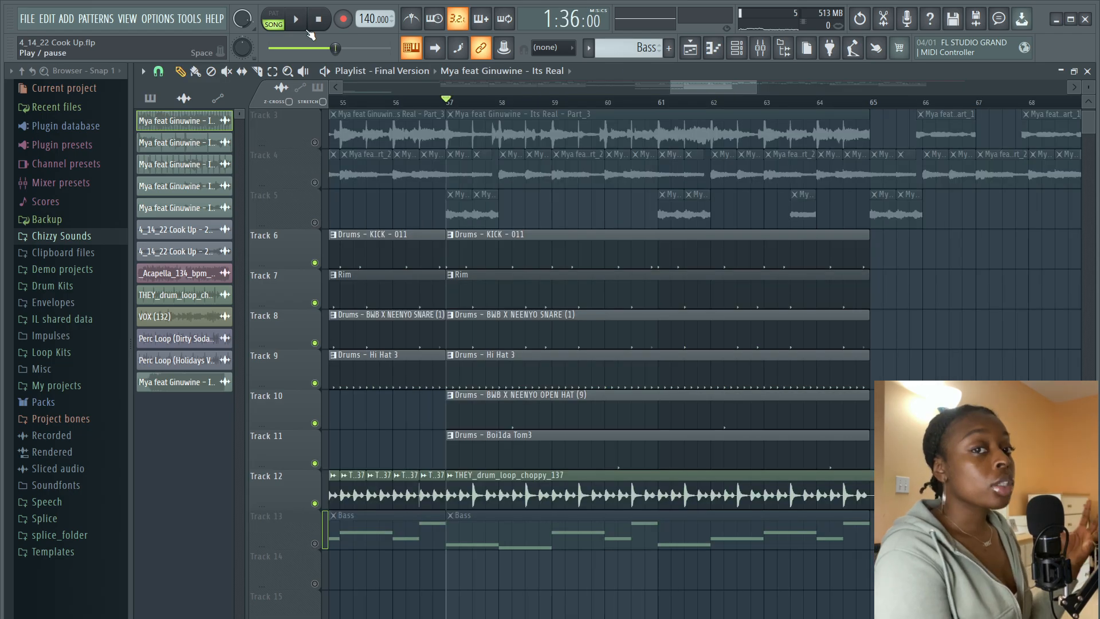
left_click(307, 31)
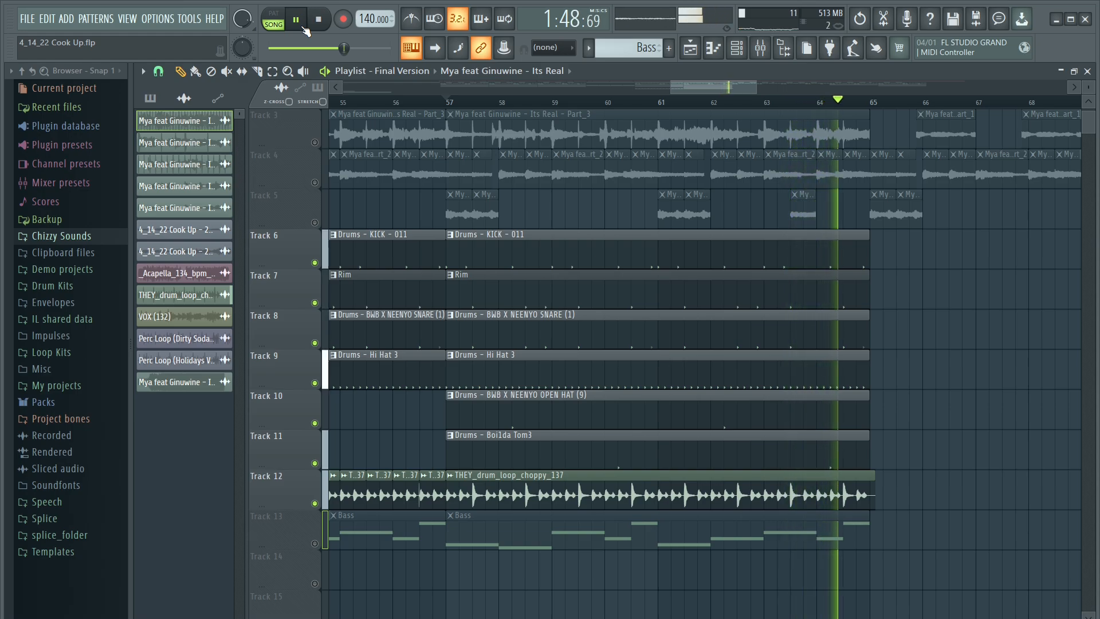
left_click(320, 20)
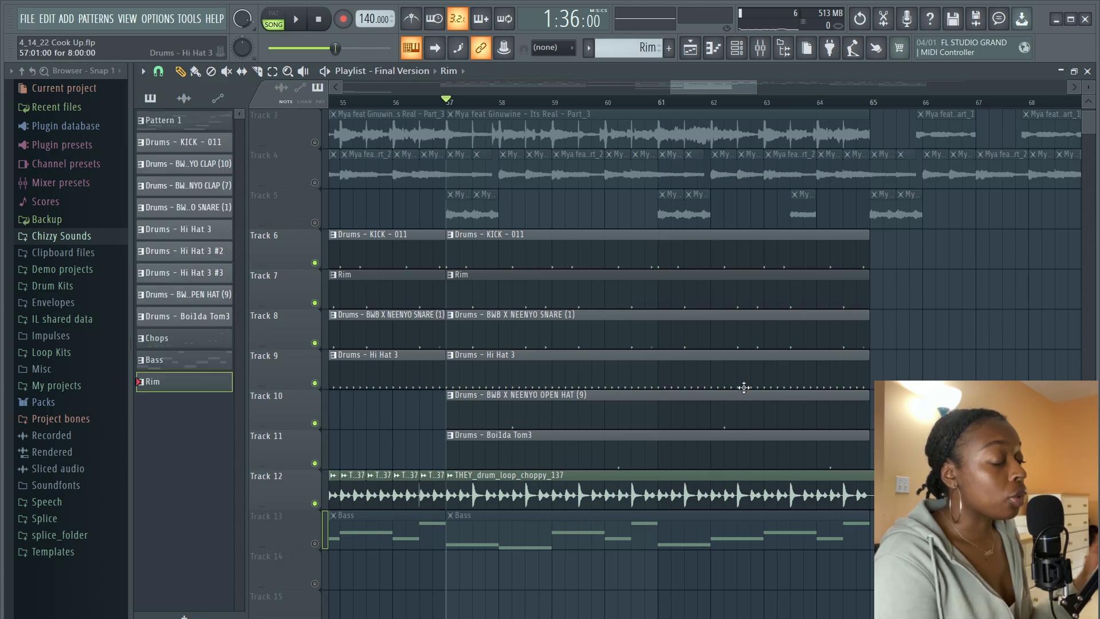
Step: Open the Rim and BWB X NEENYO SNARE (1) patterns in the piano roll and audition each one
double_click(561, 284)
left_click_drag(448, 92, 316, 86)
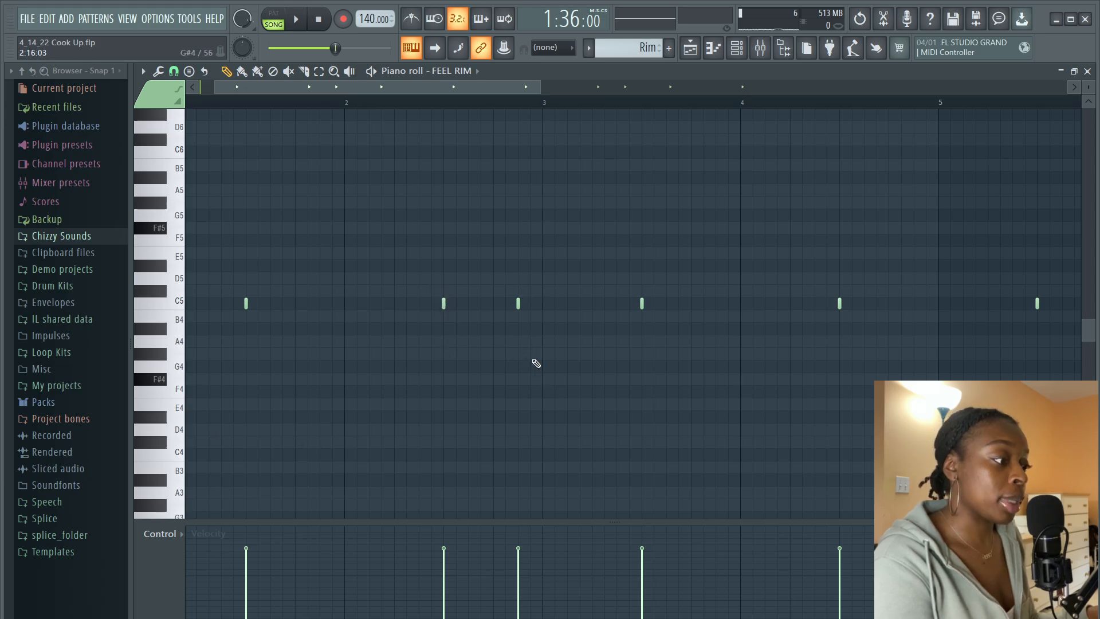
left_click(295, 19)
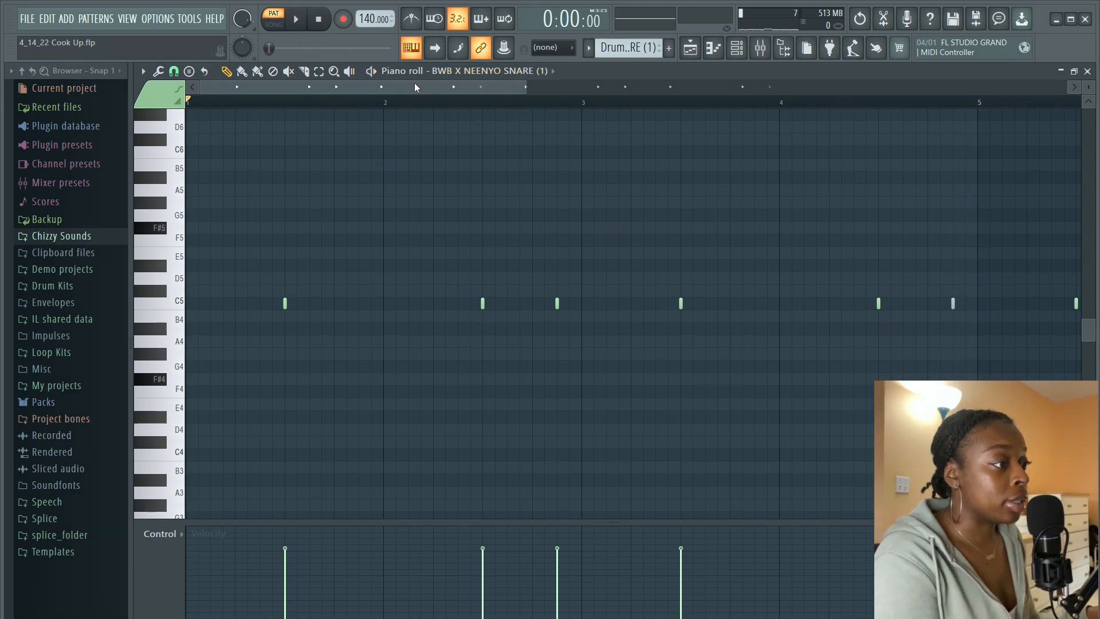
left_click(297, 20)
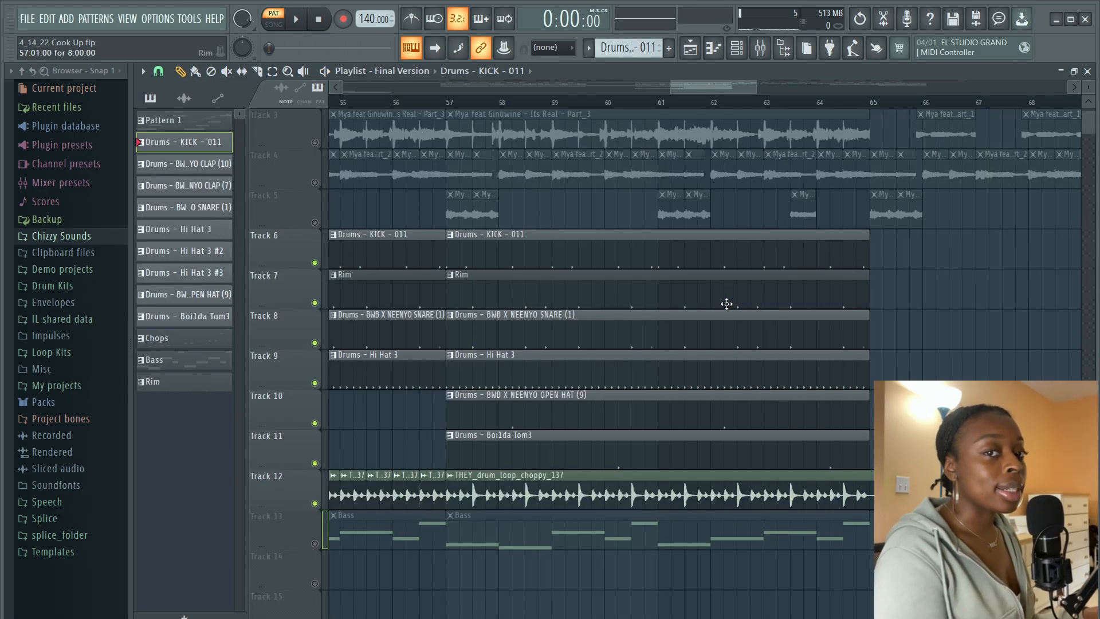
Step: Audition the Hi Hat 3 and BWB X NEENYO OPEN HAT (9) patterns in the piano roll and examine the hi-hat velocities
left_click(295, 21)
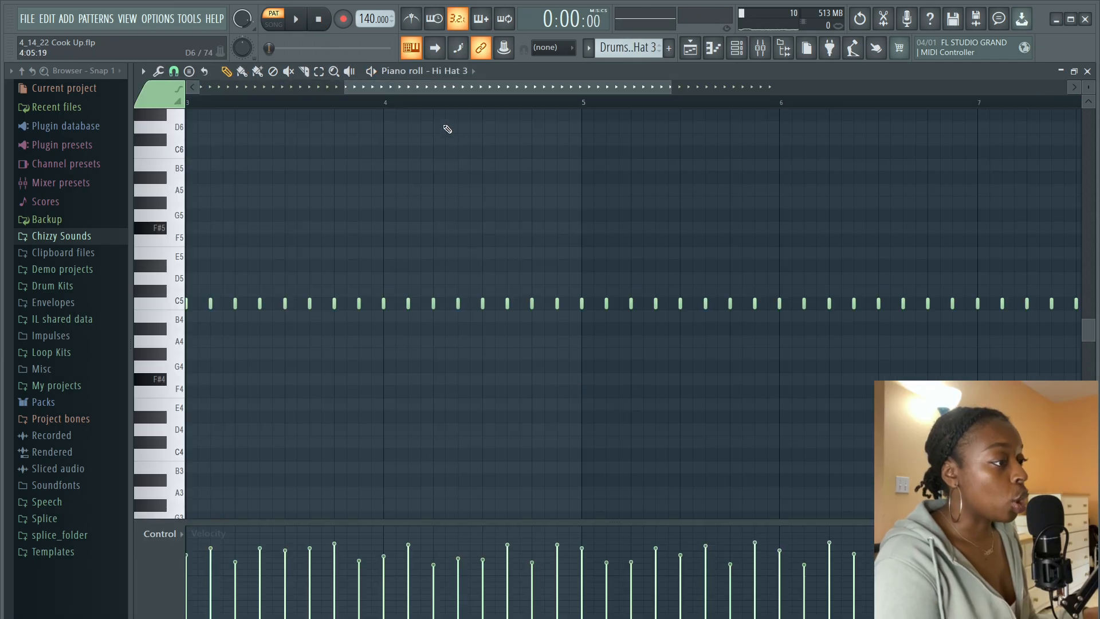
left_click_drag(390, 88, 239, 93)
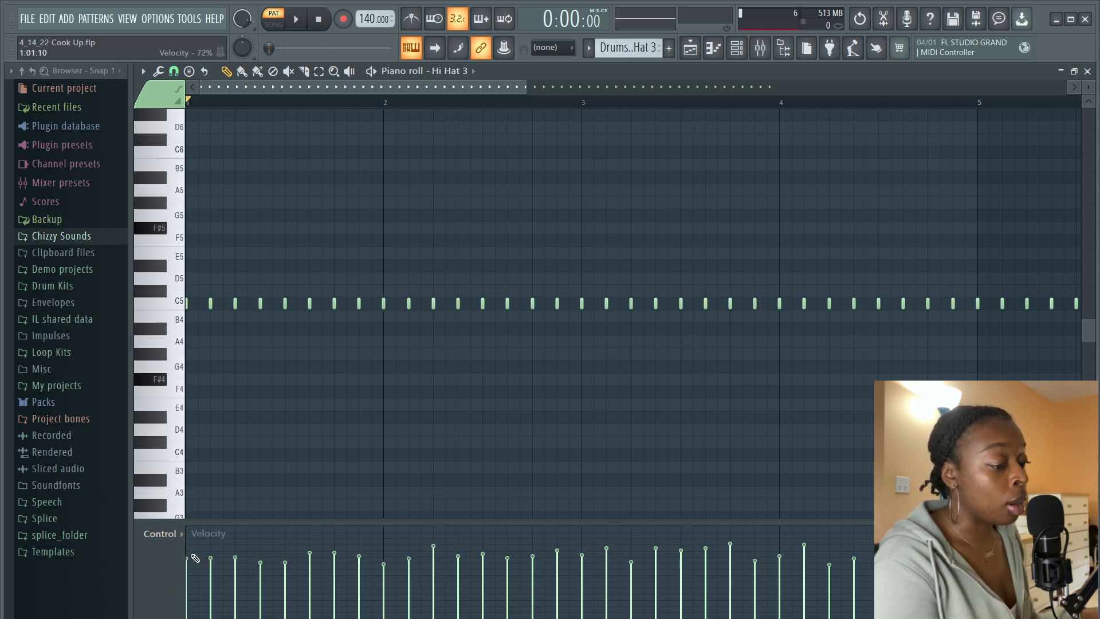
left_click(161, 549)
left_click(201, 511)
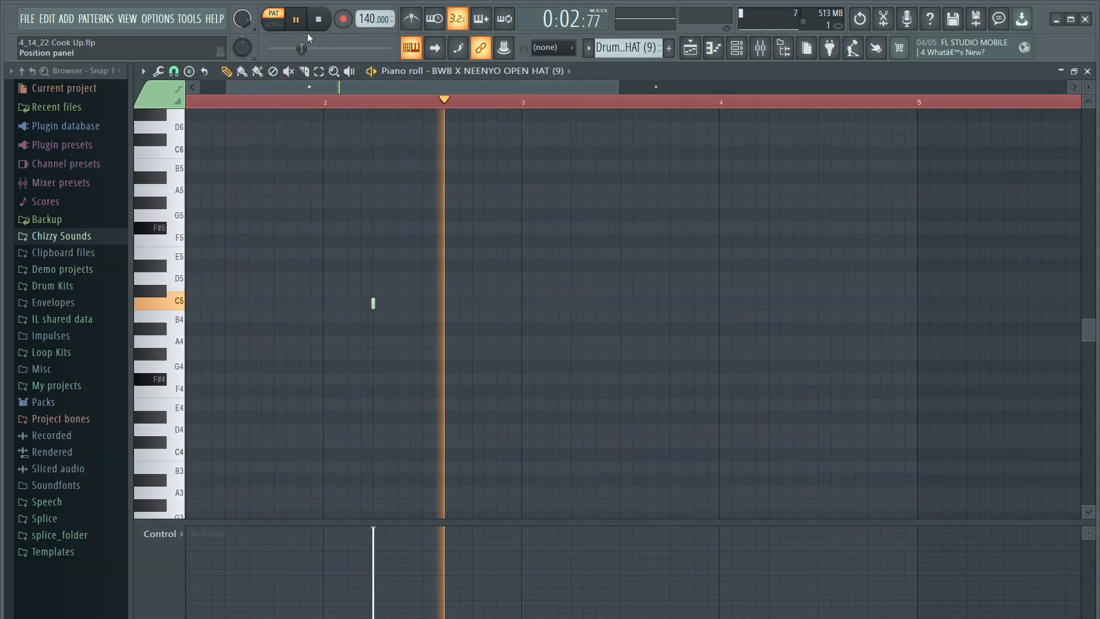
left_click(314, 20)
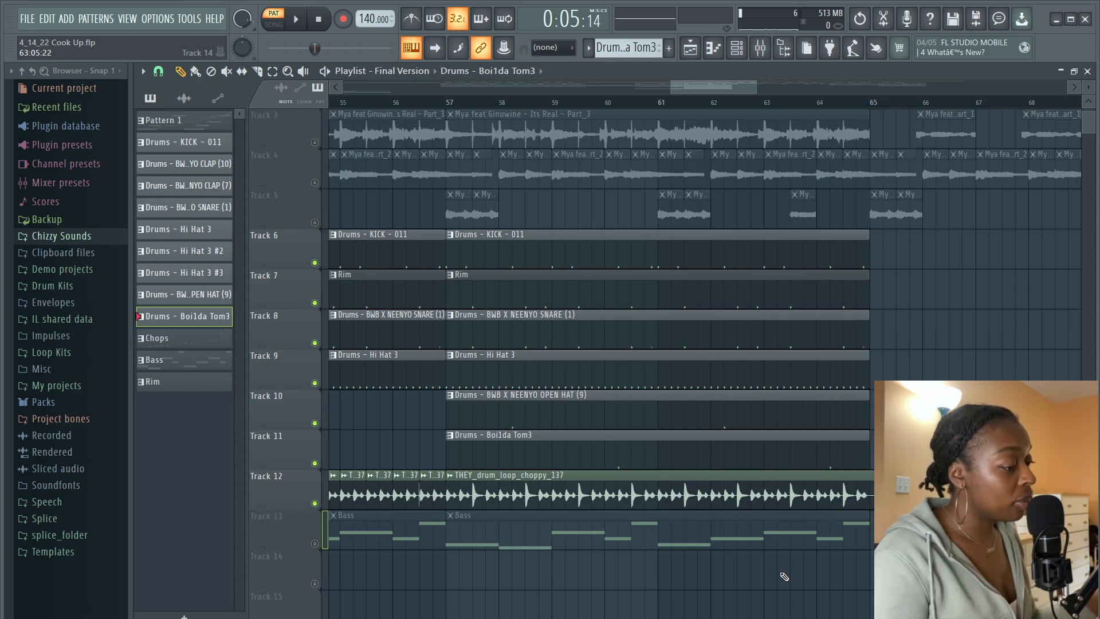
Step: Open the channel settings of the THEY_drum_loop_choppy_137 clip on Track 12 and audition the loop
double_click(508, 490)
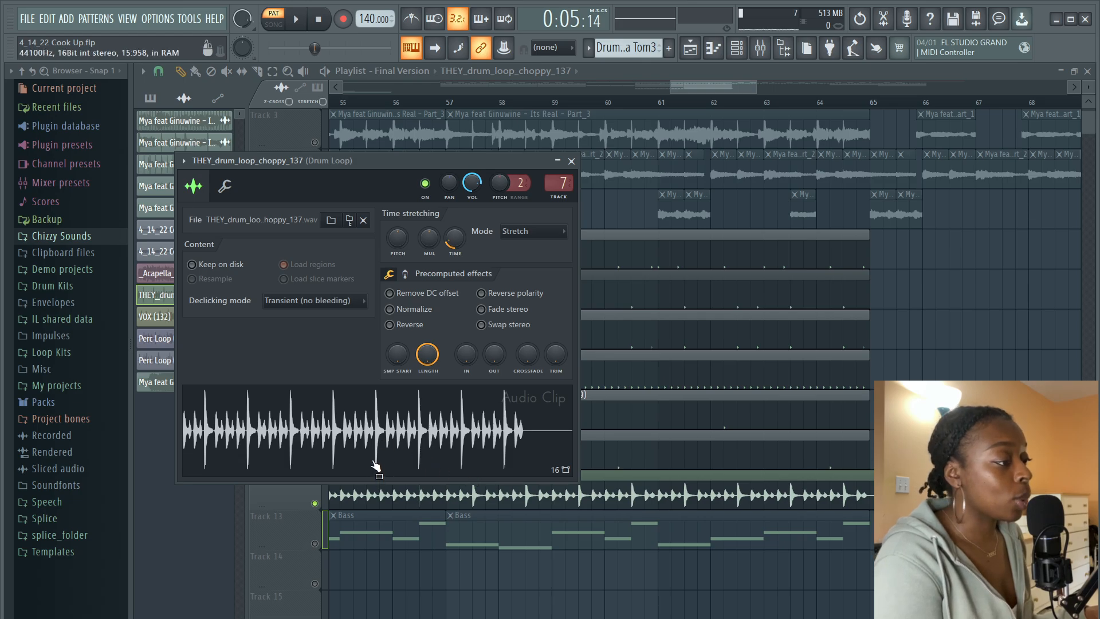
left_click(319, 19)
left_click(474, 396)
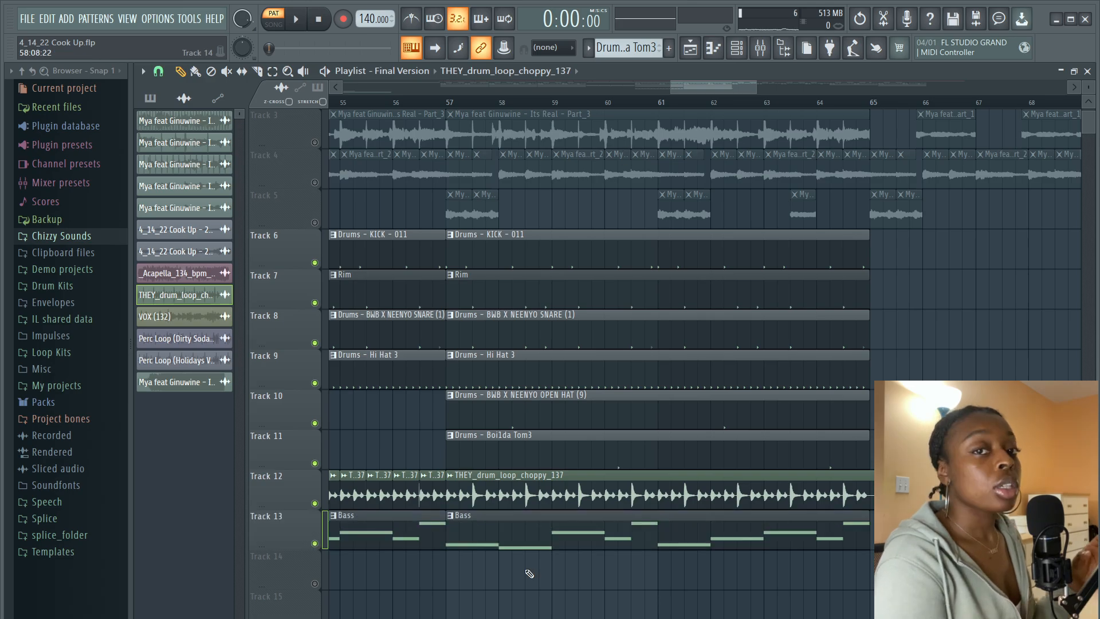
Step: Audition the Bass pattern in the piano roll, and play the full arrangement from bar 49 in the playlist
double_click(533, 547)
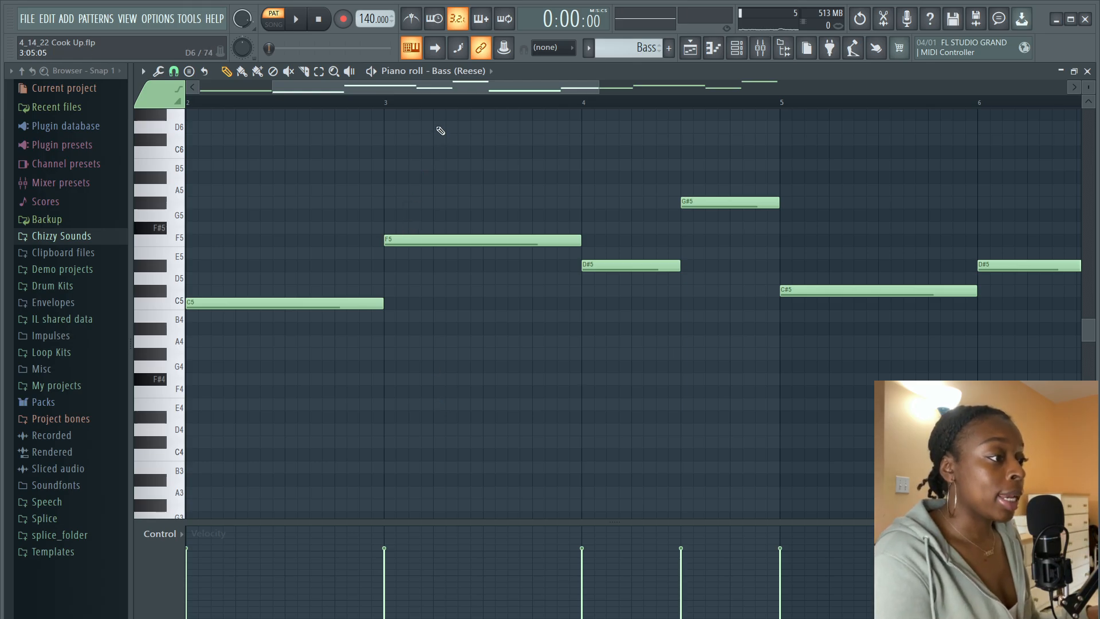
scroll(432, 108, "down", 2)
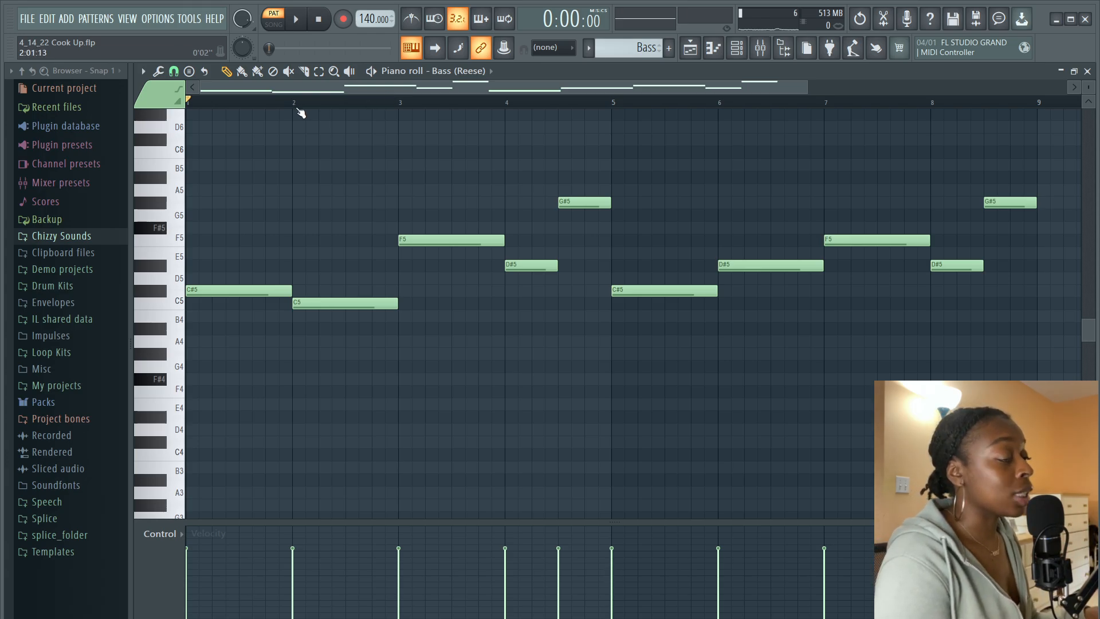
left_click(297, 19)
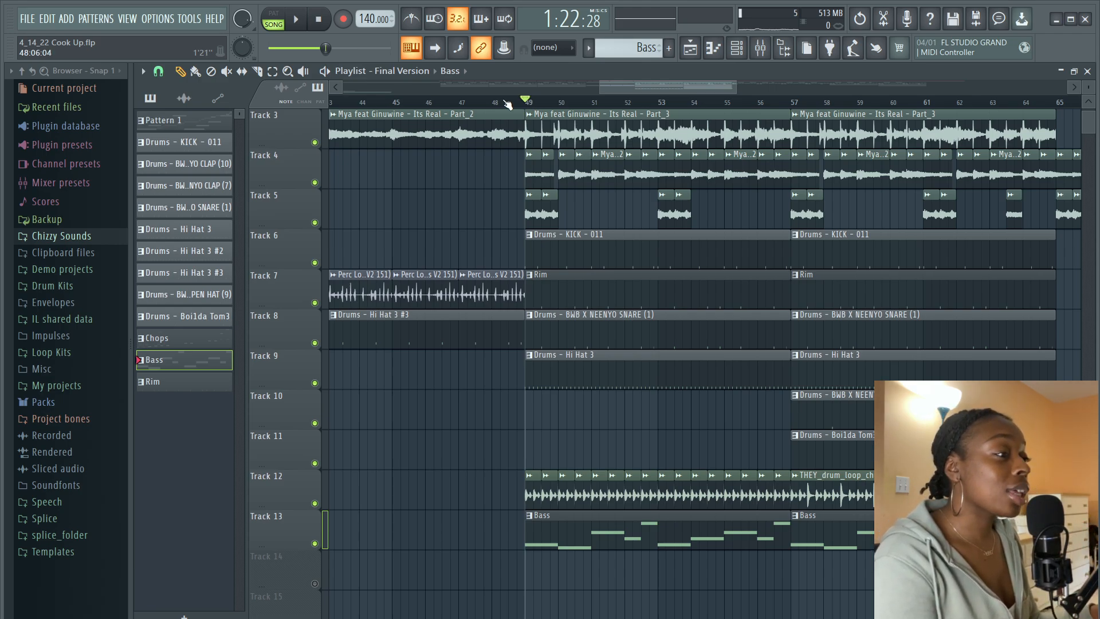
left_click(296, 20)
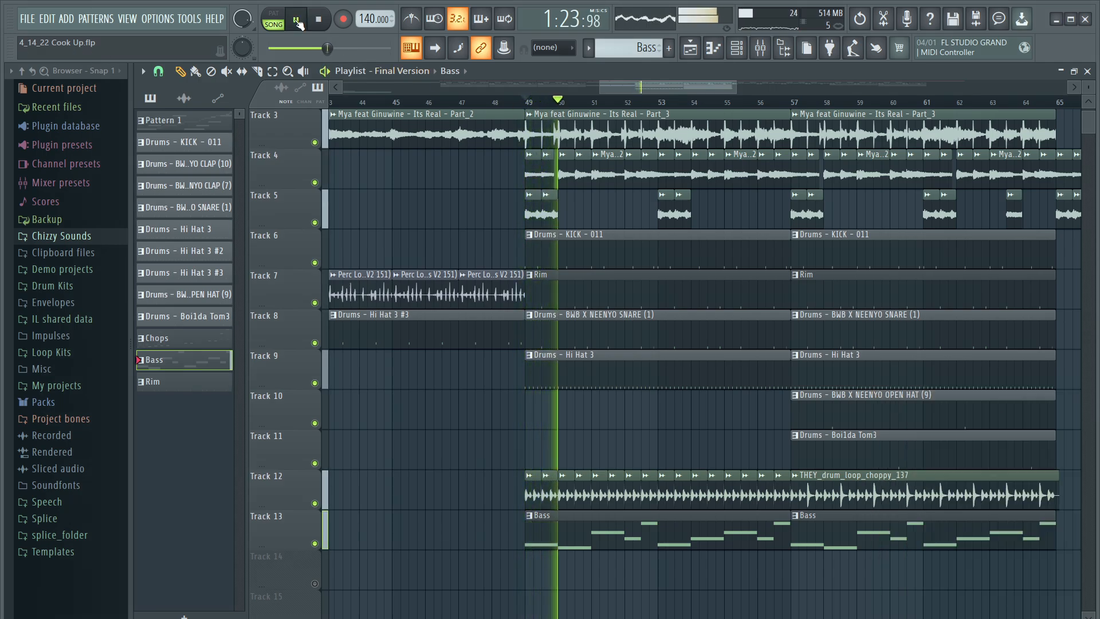